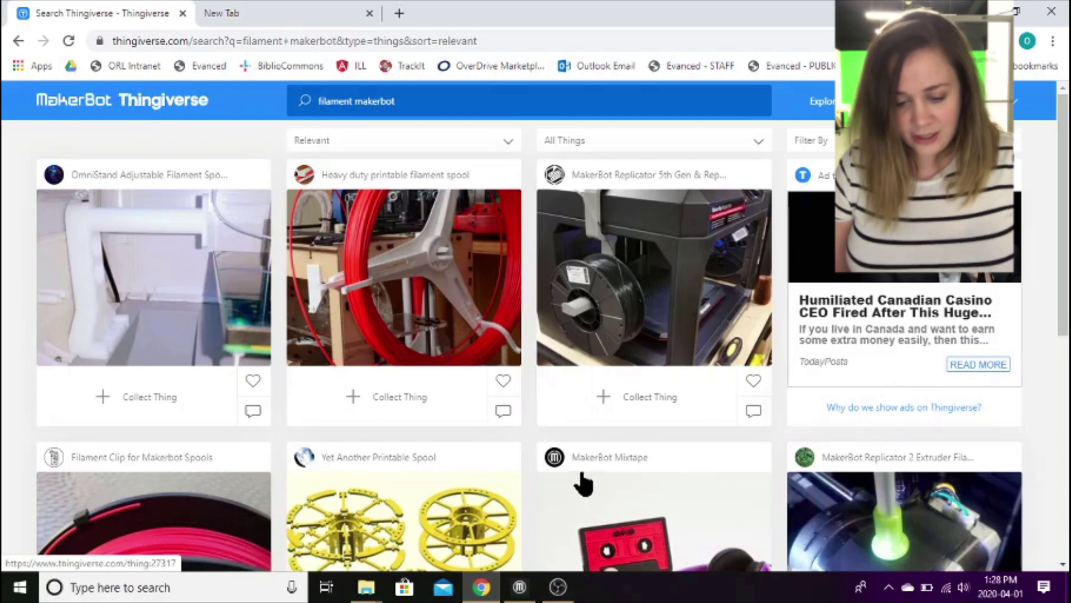
# - Open the MakerBot Replicator 5th Gen & Replicator+ Spool Holder / Adapter from the search results and review its summary
pyautogui.click(440, 289)
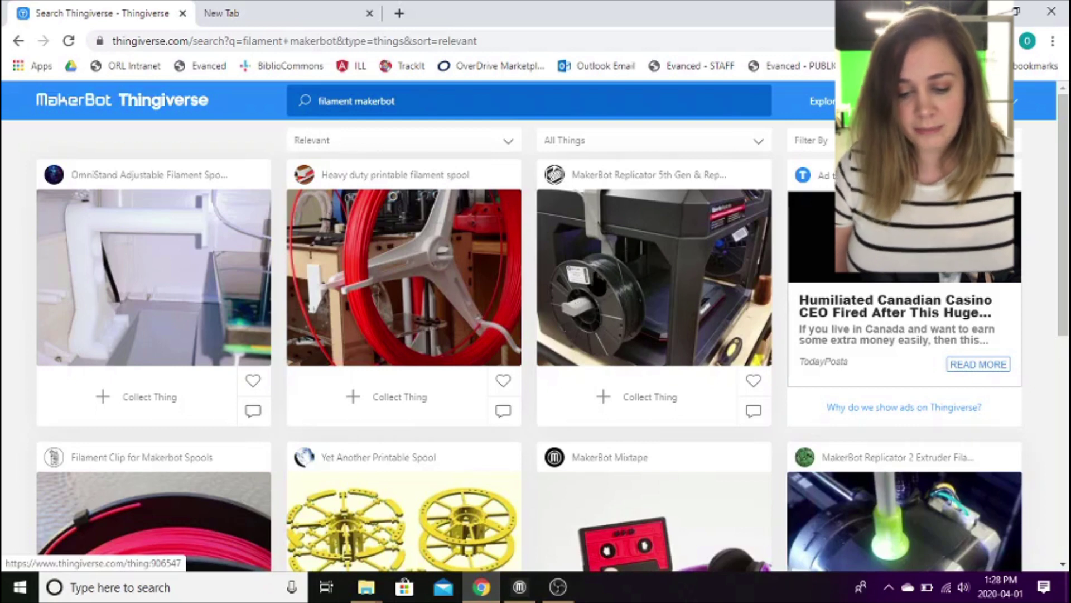
pyautogui.click(590, 293)
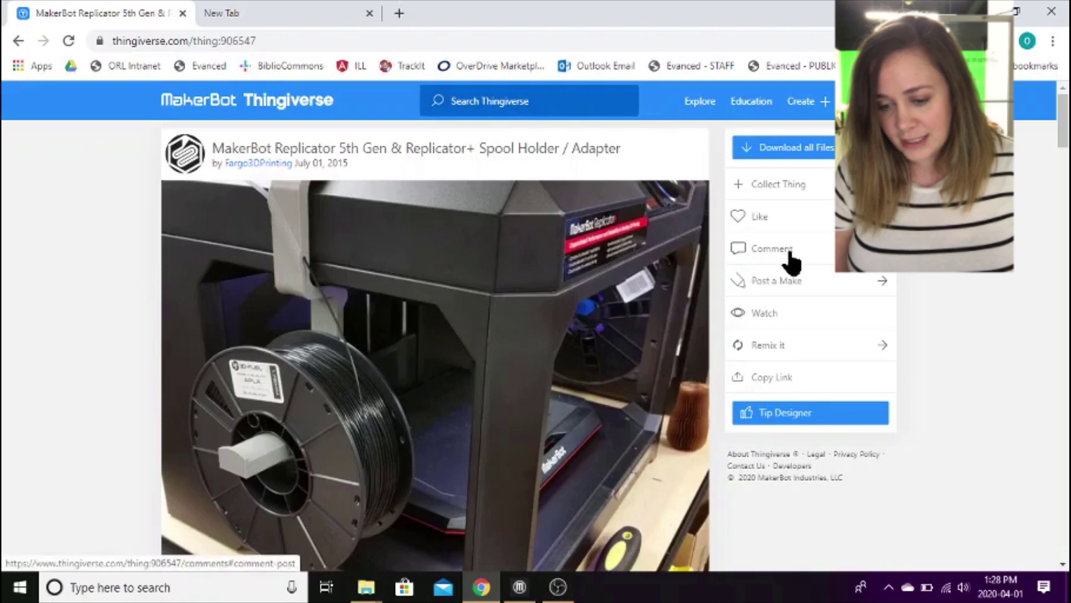
pyautogui.click(812, 252)
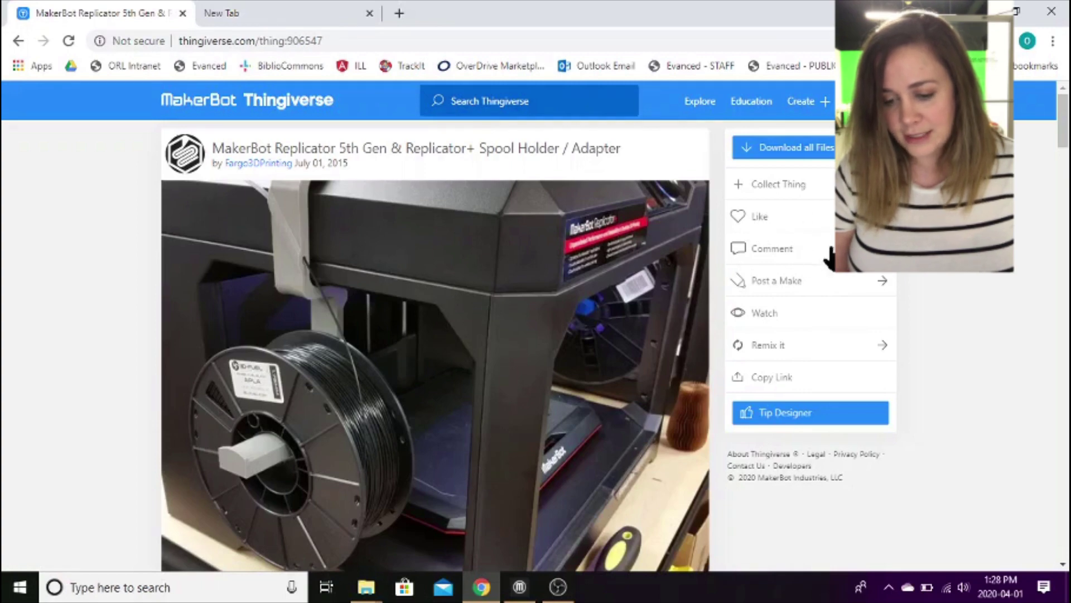
pyautogui.scroll(-10, 462, 321)
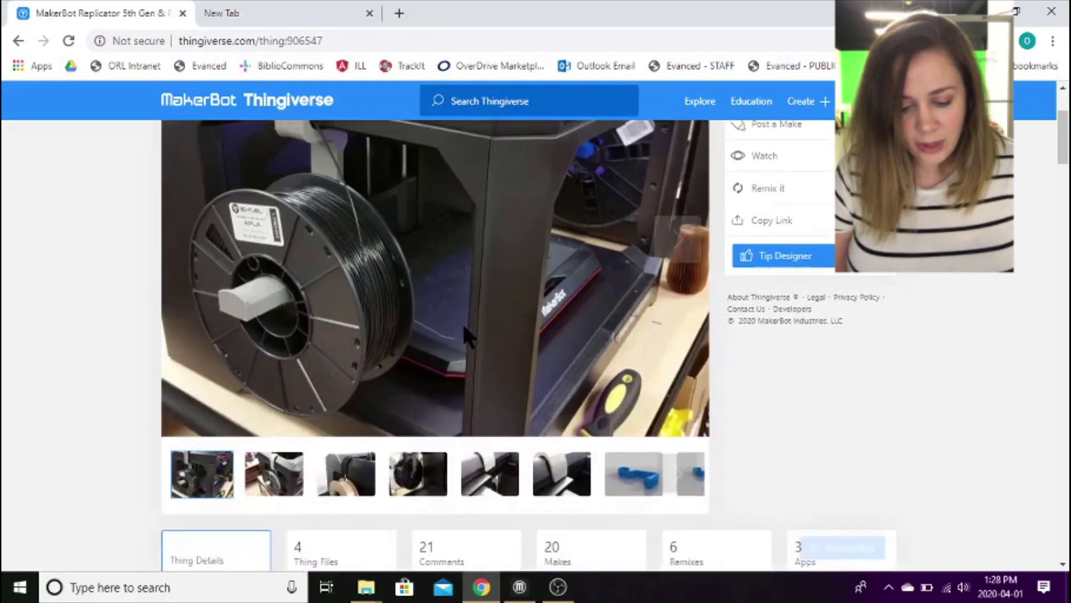
pyautogui.scroll(2, 228, 257)
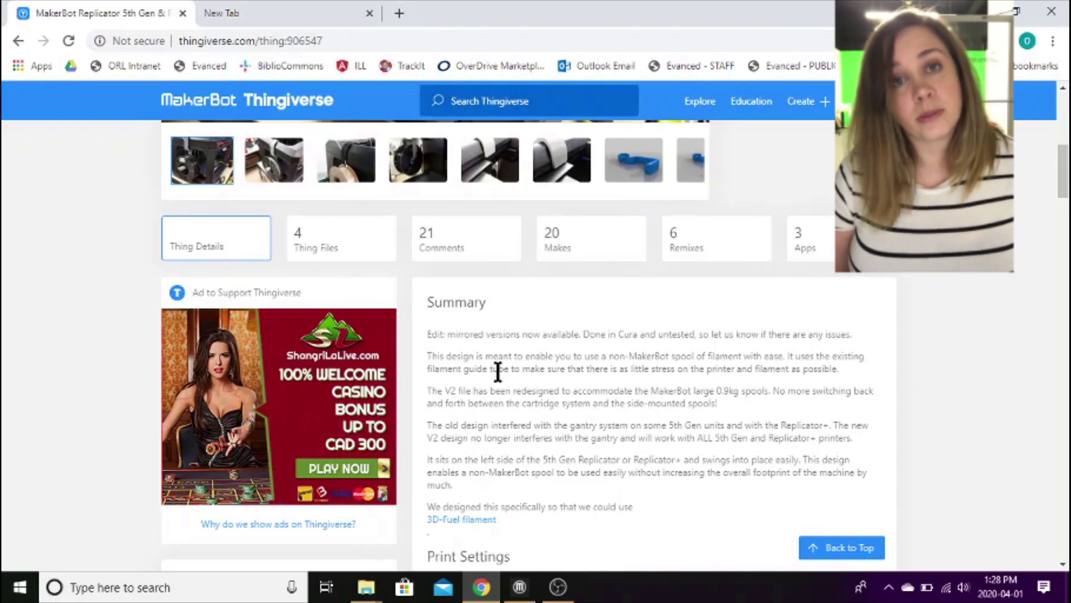
# - Download Replicator_Spool_Holder_V2.stl from the thing's files and save it in the Downloads folder
pyautogui.click(327, 252)
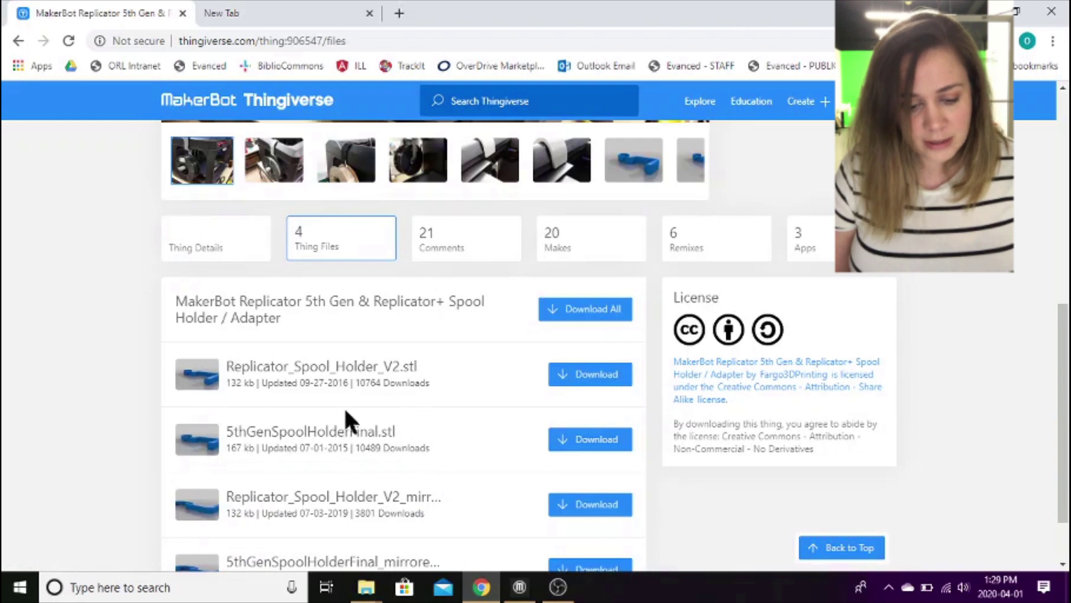
pyautogui.scroll(-2, 321, 480)
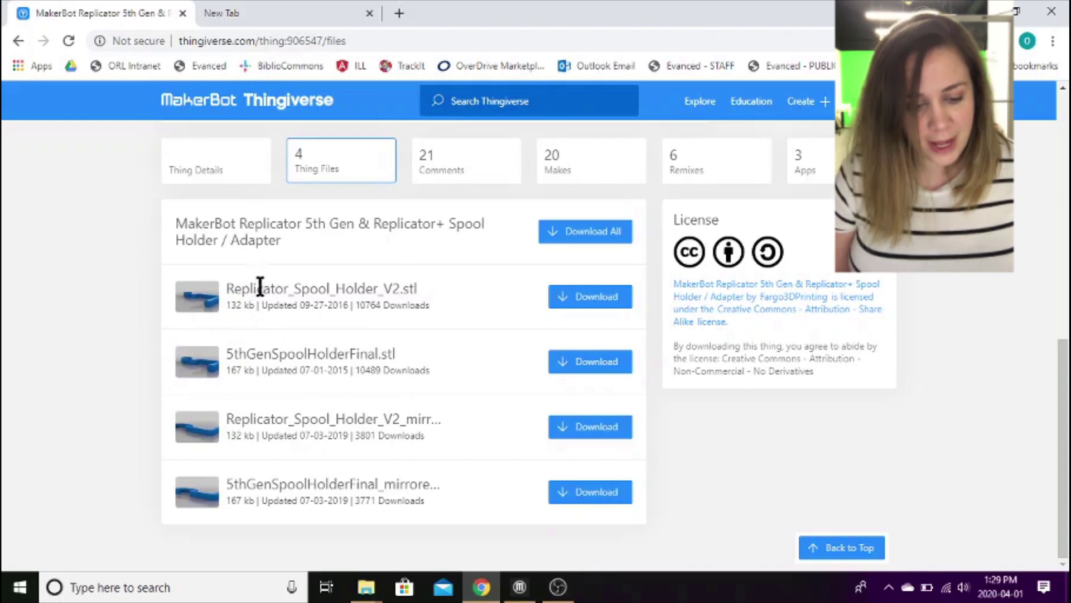
pyautogui.click(574, 301)
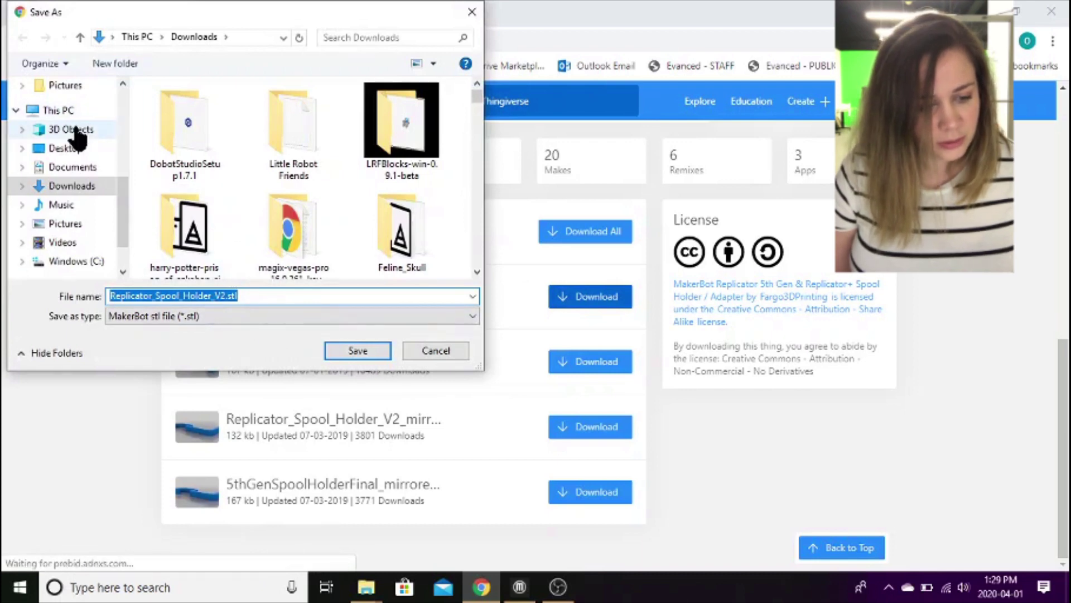
pyautogui.click(365, 351)
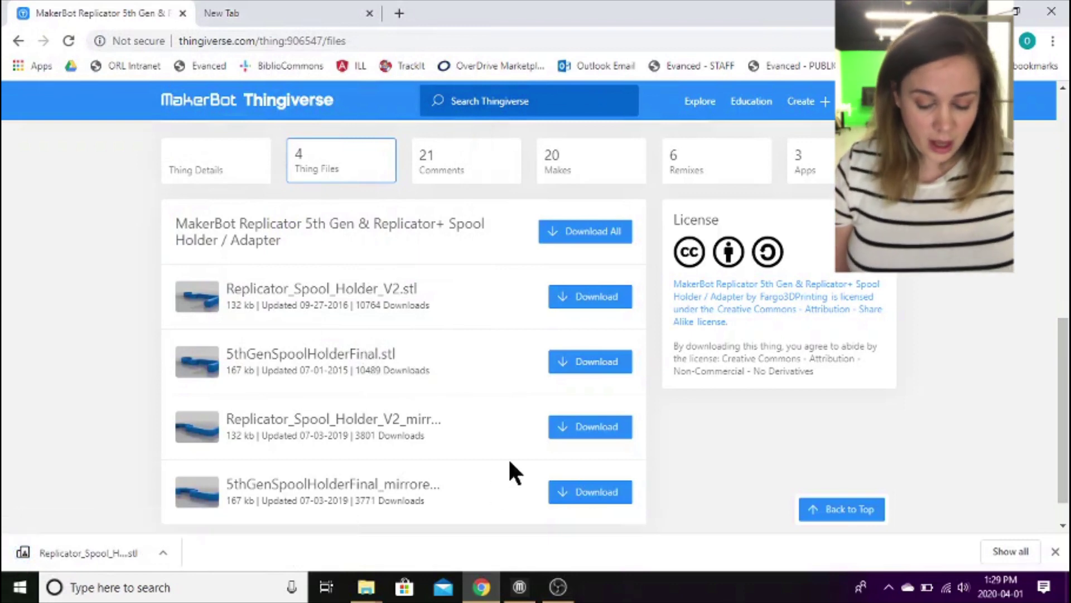
# - Switch to MakerBot Print and add Replicator_Spool_Holder_V2.stl from the Downloads folder to the new project
pyautogui.click(519, 587)
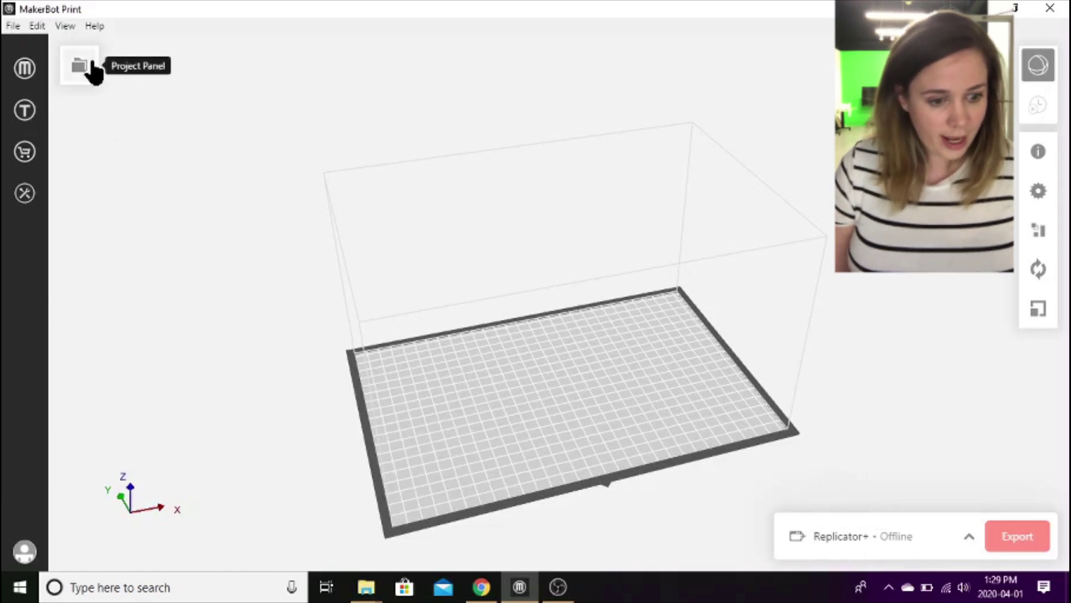
pyautogui.click(84, 74)
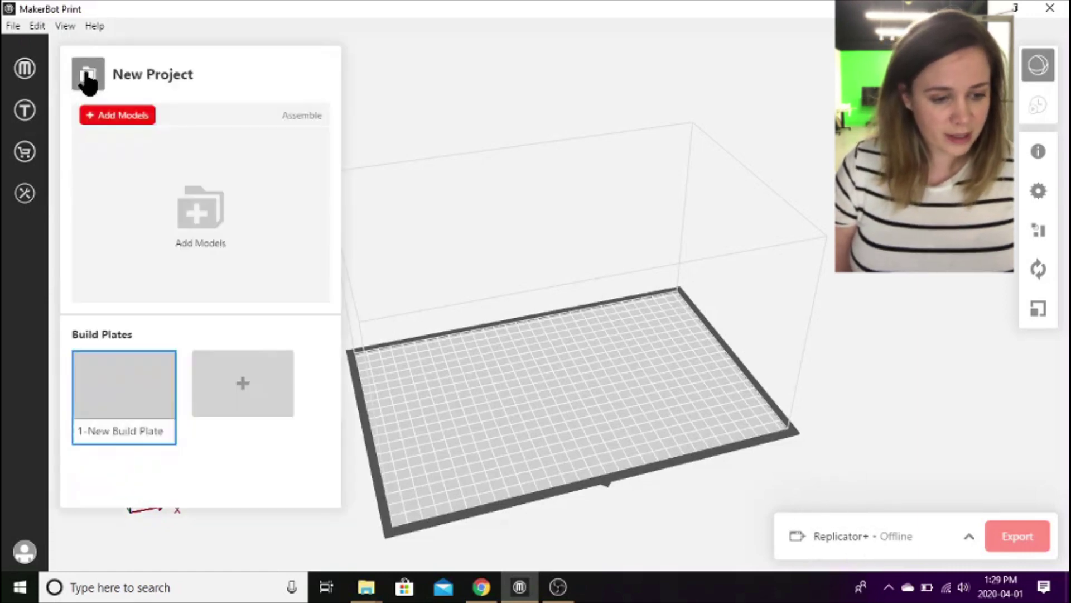
pyautogui.click(139, 117)
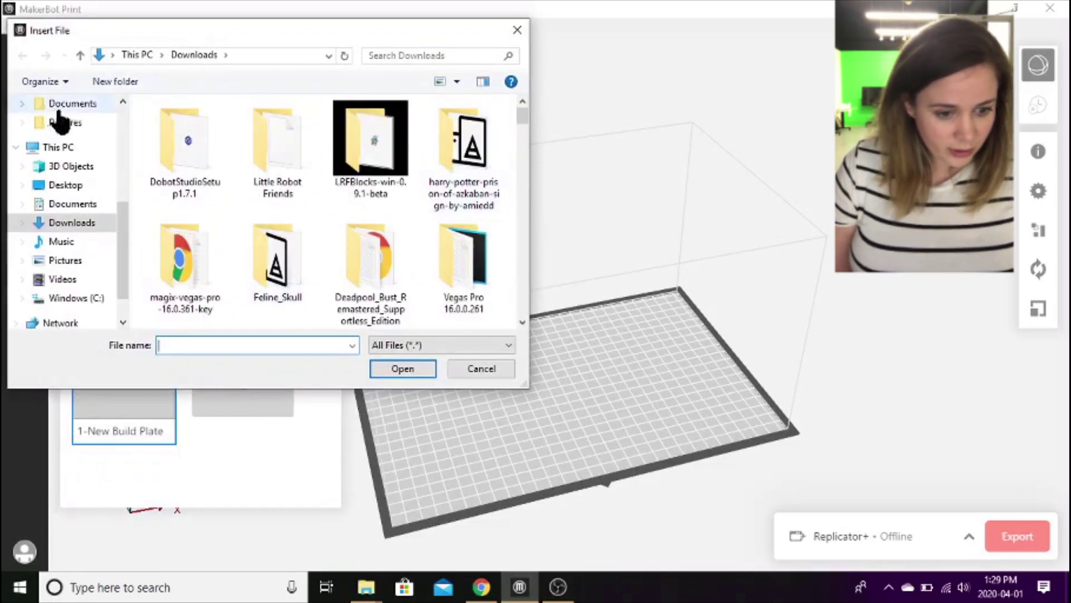
pyautogui.click(83, 223)
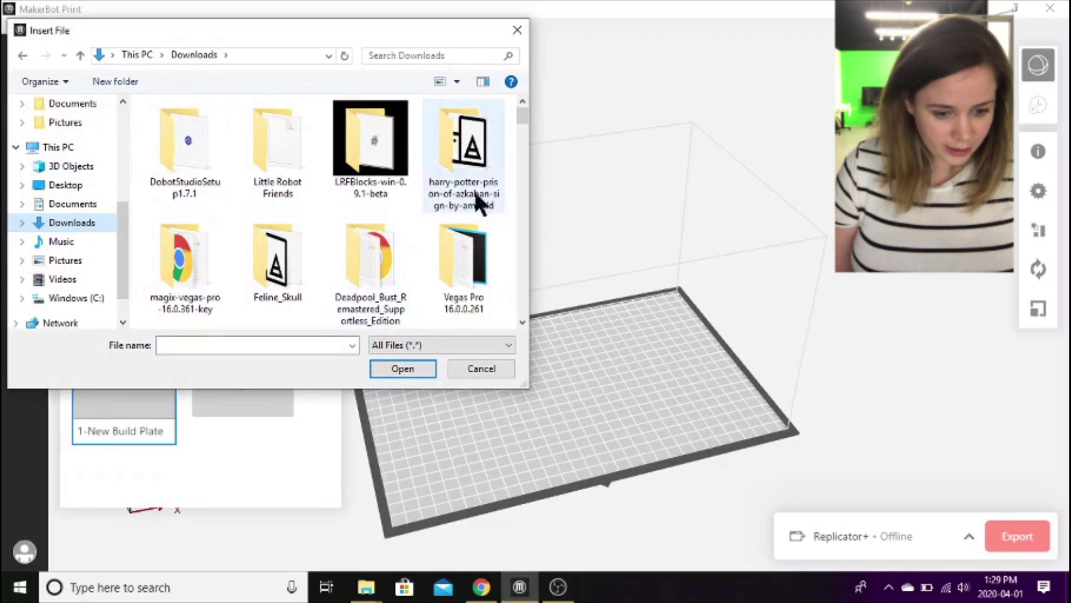
pyautogui.scroll(-2, 463, 258)
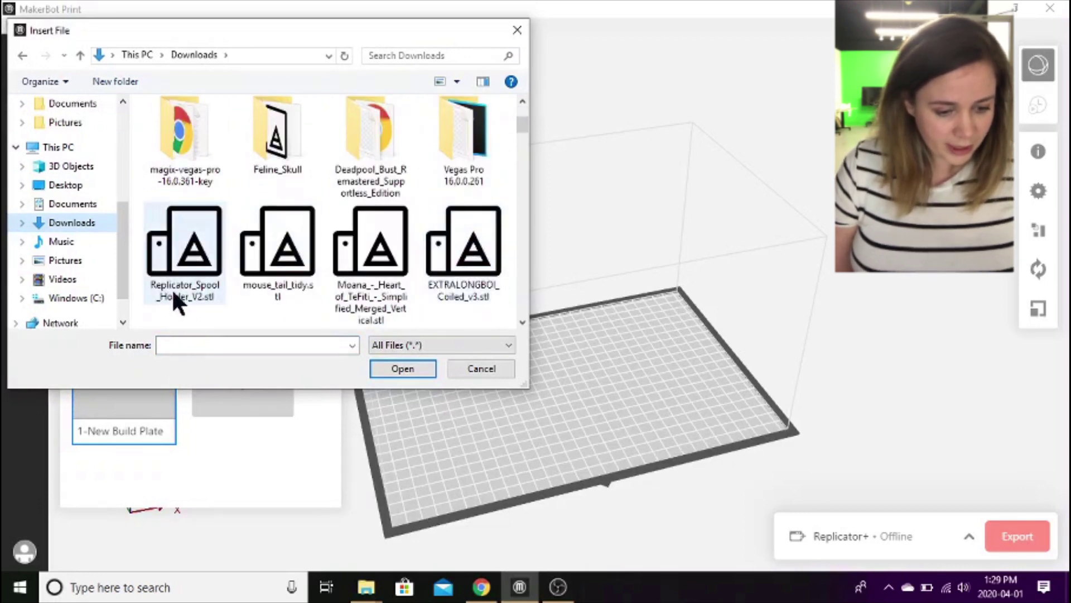
pyautogui.doubleClick(205, 256)
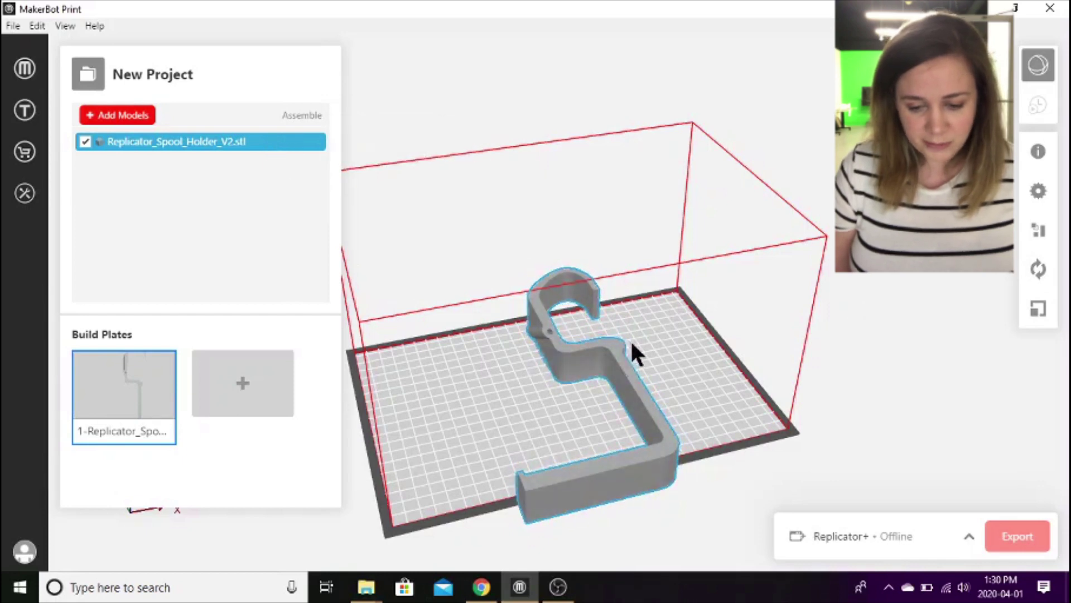
# - Try rotating the spool holder model in +90° increments about the Y and X axes
pyautogui.click(1038, 270)
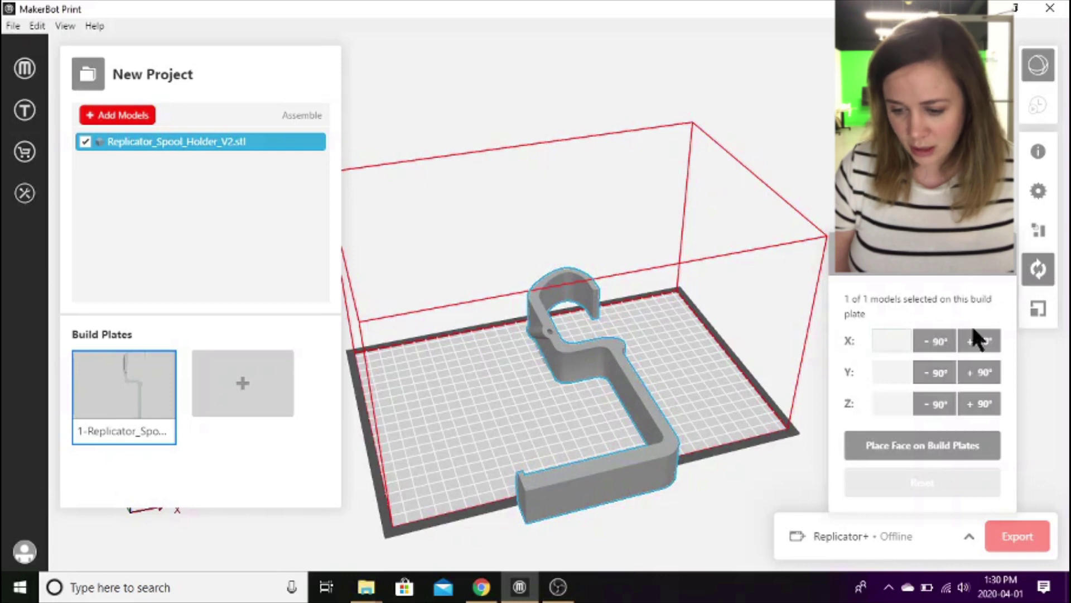
pyautogui.click(978, 379)
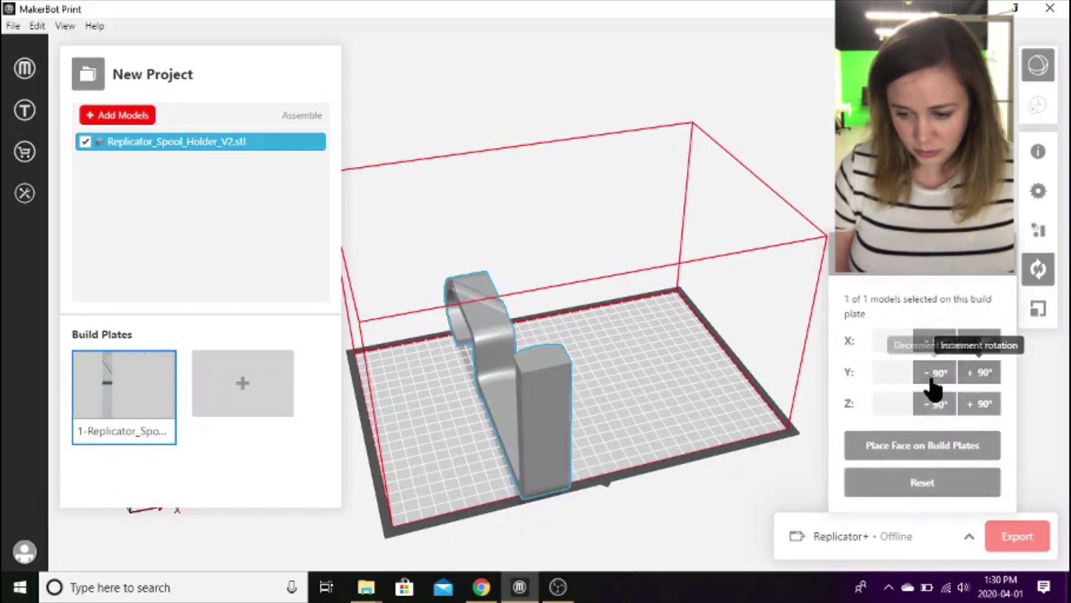
pyautogui.click(984, 350)
pyautogui.click(985, 352)
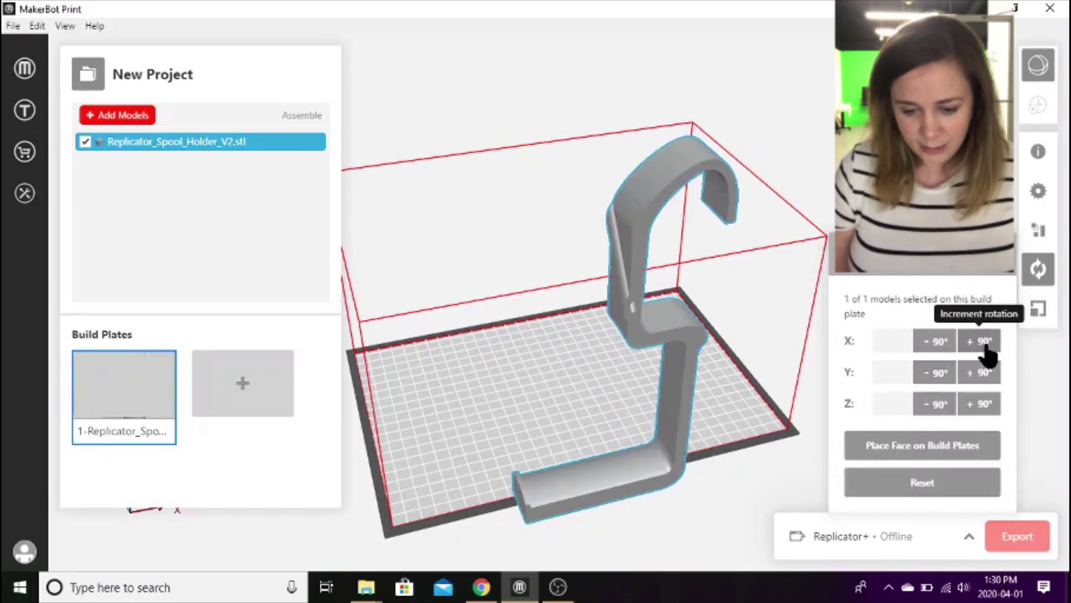
# - Rotate the flat-lying spool holder +90° about the Z axis so that it fits lengthwise on the build plate
pyautogui.click(985, 410)
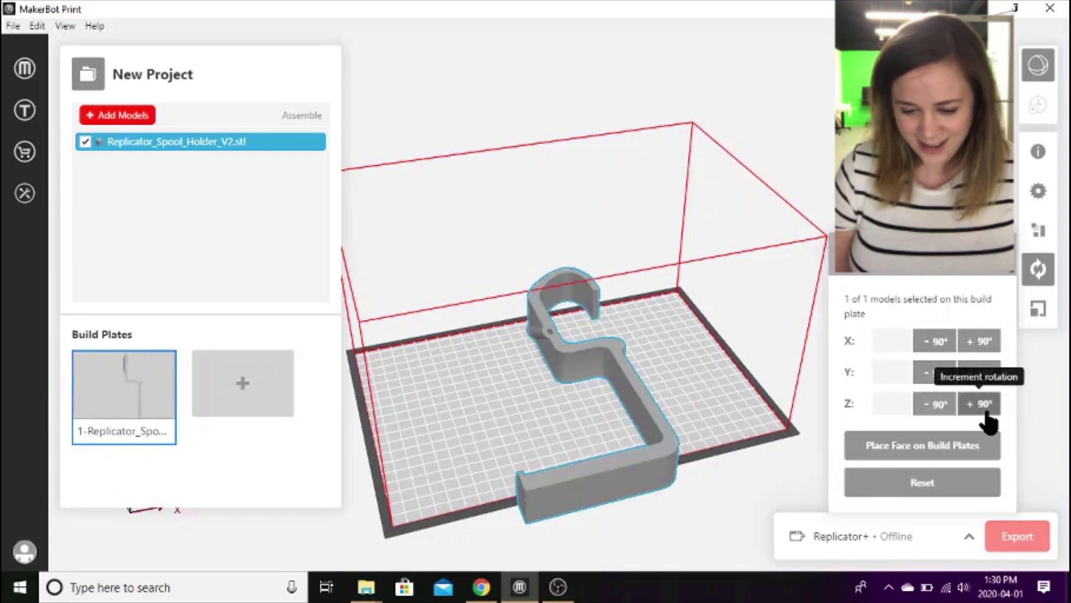
pyautogui.click(988, 414)
pyautogui.moveTo(743, 347); pyautogui.dragTo(631, 342)
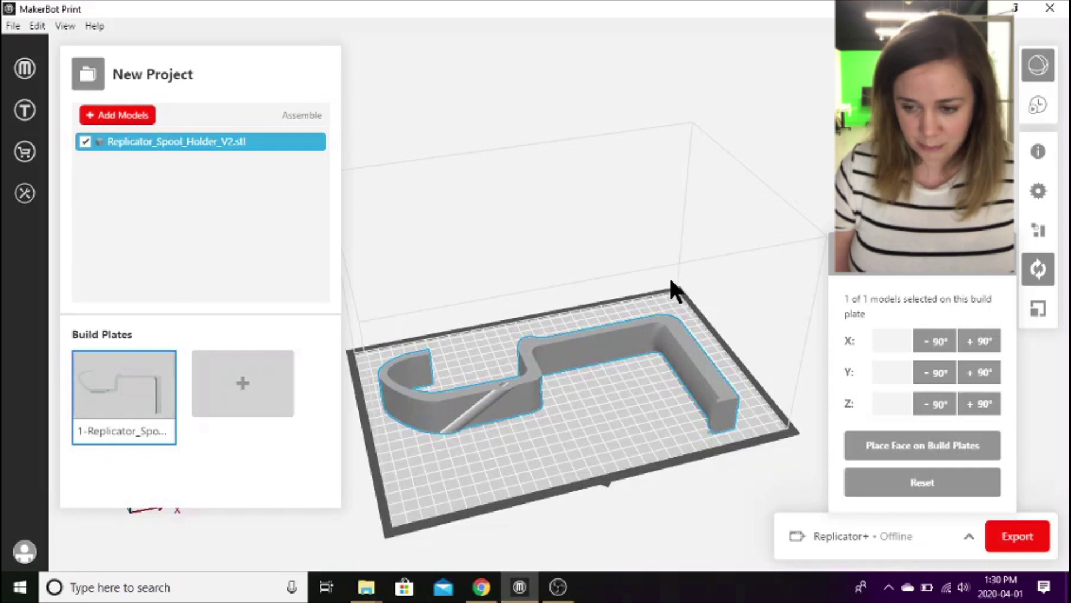
pyautogui.click(1038, 269)
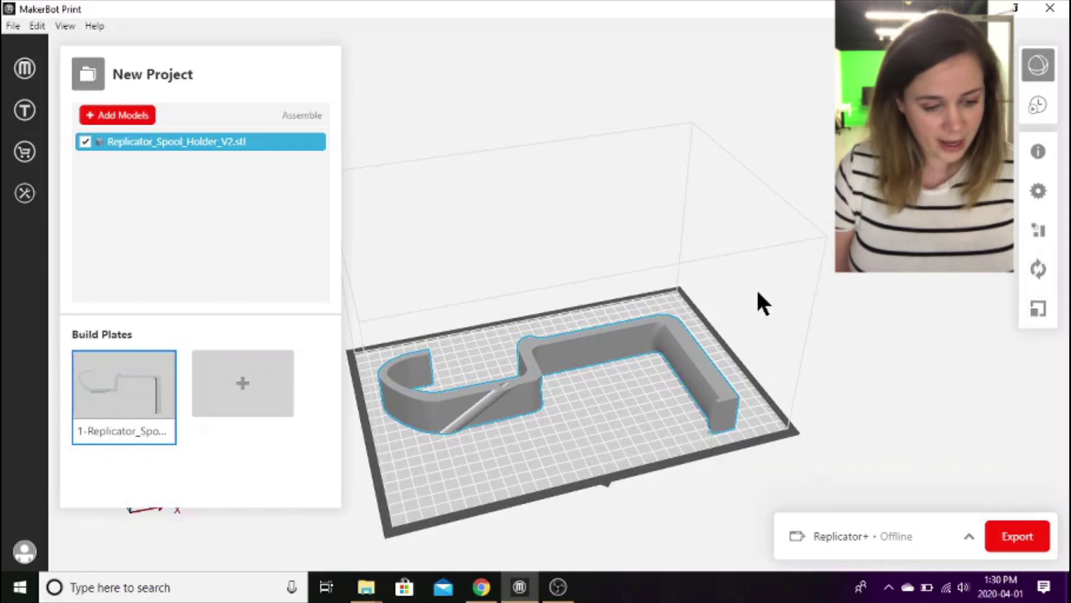
# - Set the Base Layer to Raft in the quick settings of the Balanced print mode's custom settings
pyautogui.click(1038, 193)
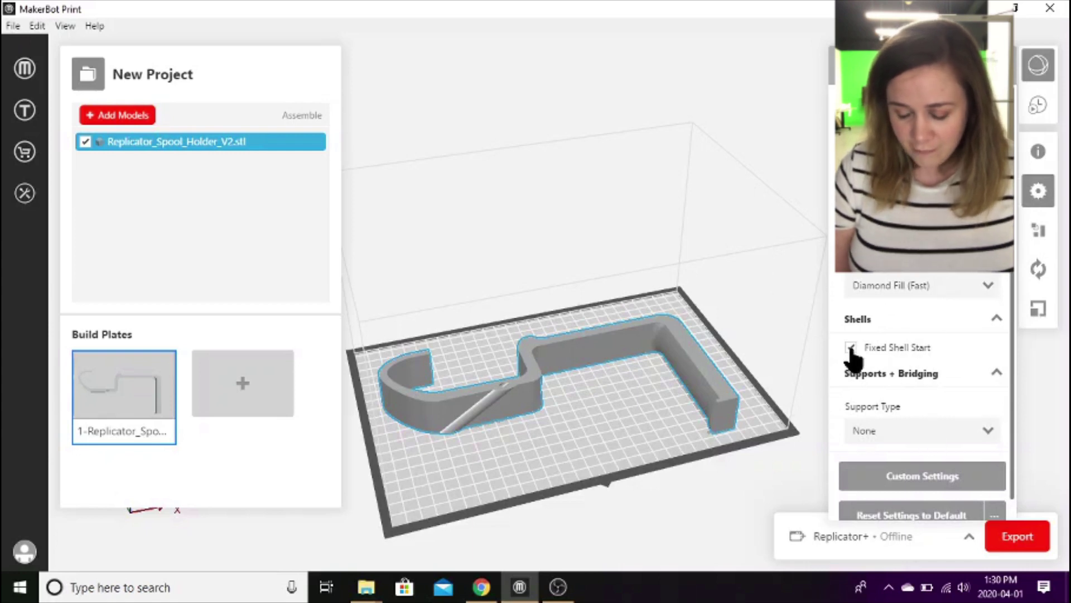
pyautogui.click(900, 483)
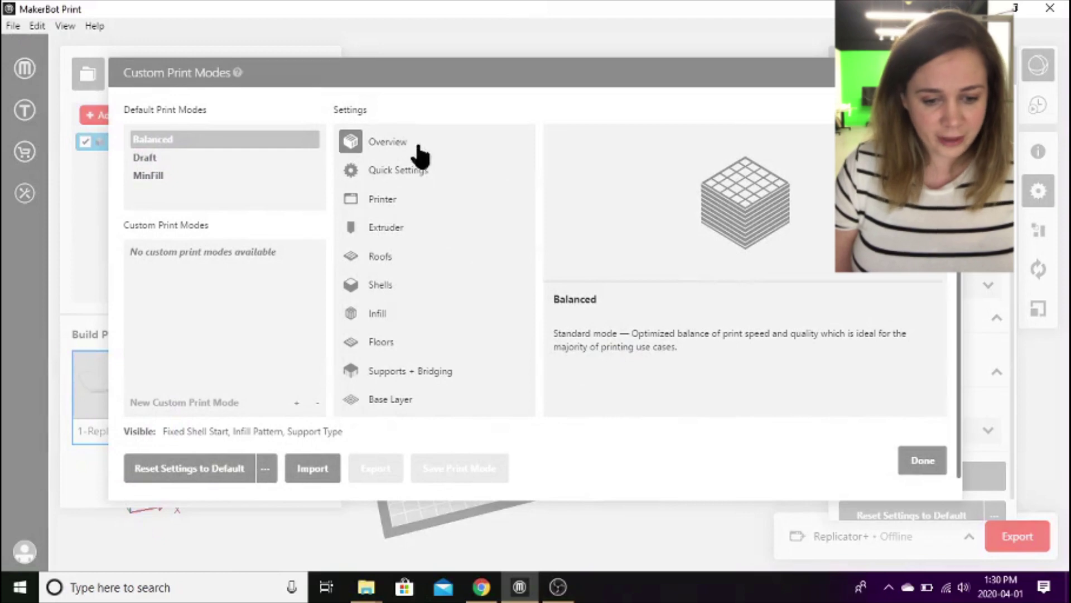
pyautogui.click(417, 175)
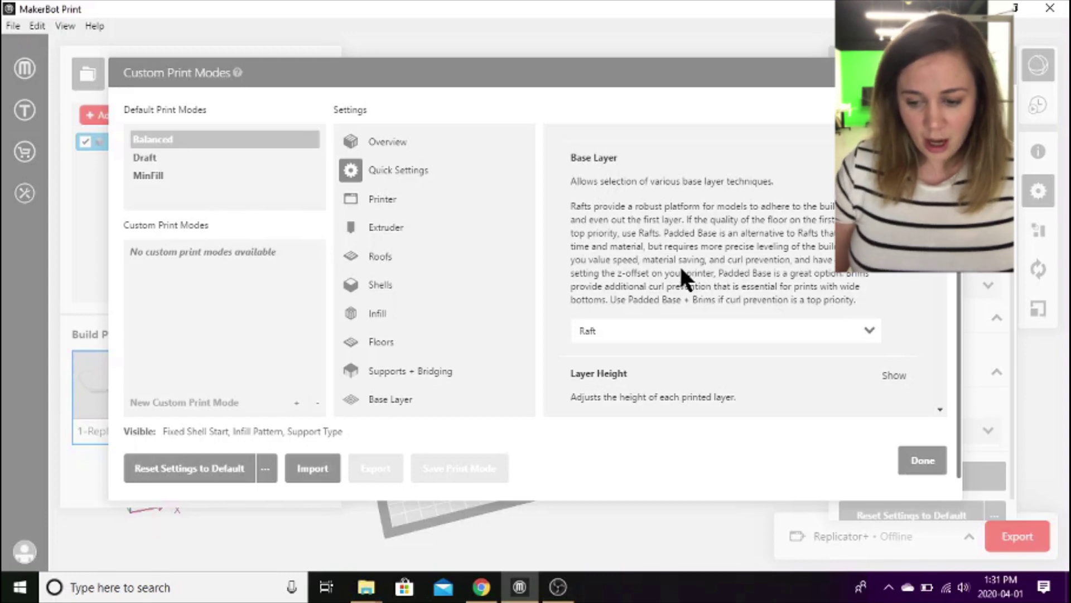
pyautogui.click(608, 334)
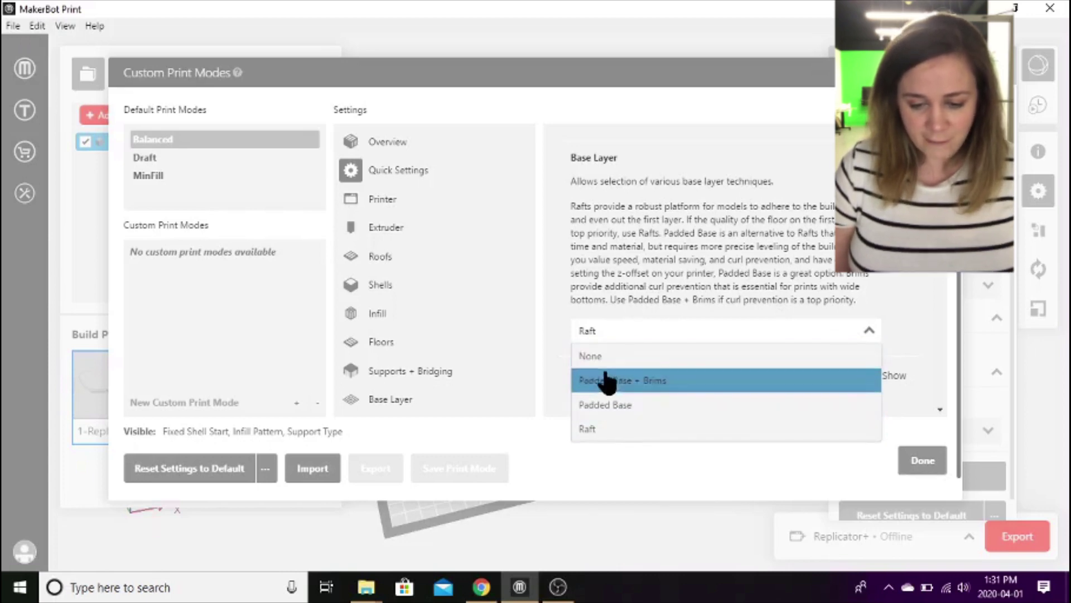
pyautogui.click(600, 424)
pyautogui.click(754, 368)
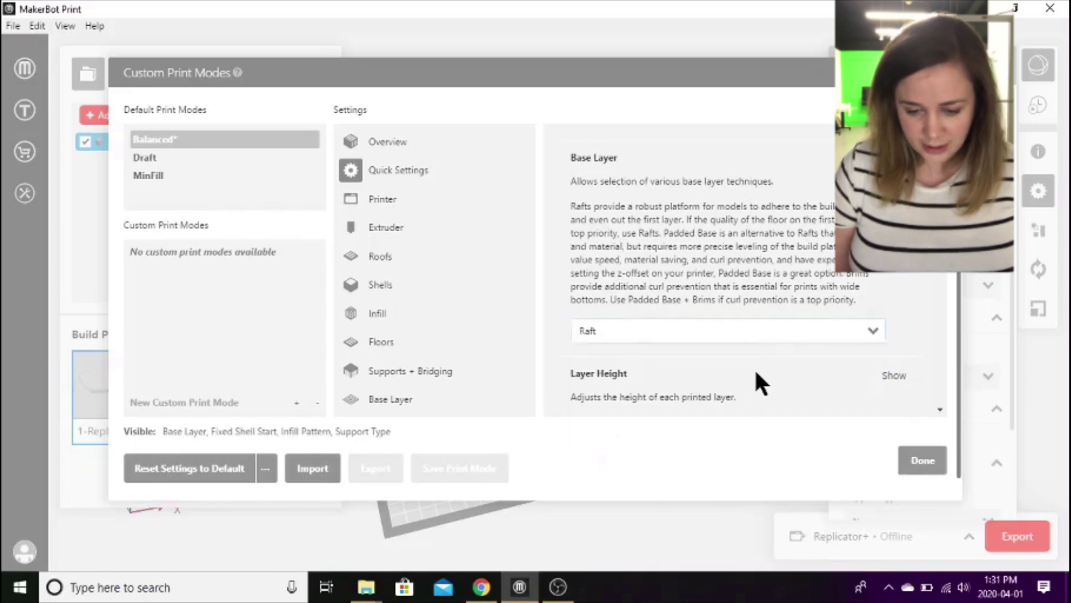
# - Set the Infill Density of the Balanced print mode to 15 %
pyautogui.scroll(-3, 754, 367)
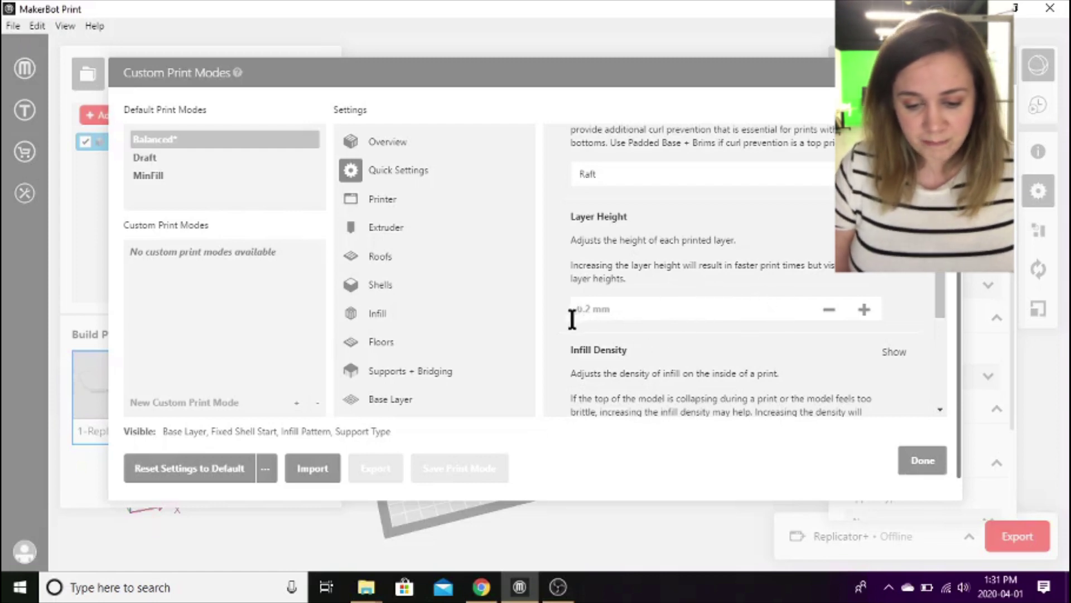
pyautogui.scroll(-3, 622, 340)
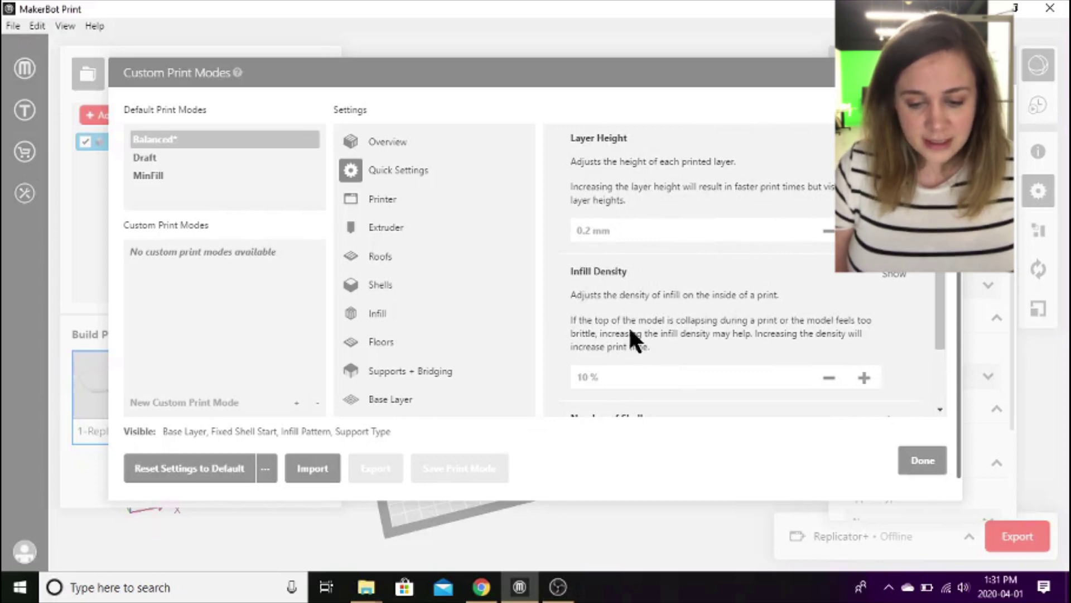
pyautogui.scroll(-3, 628, 326)
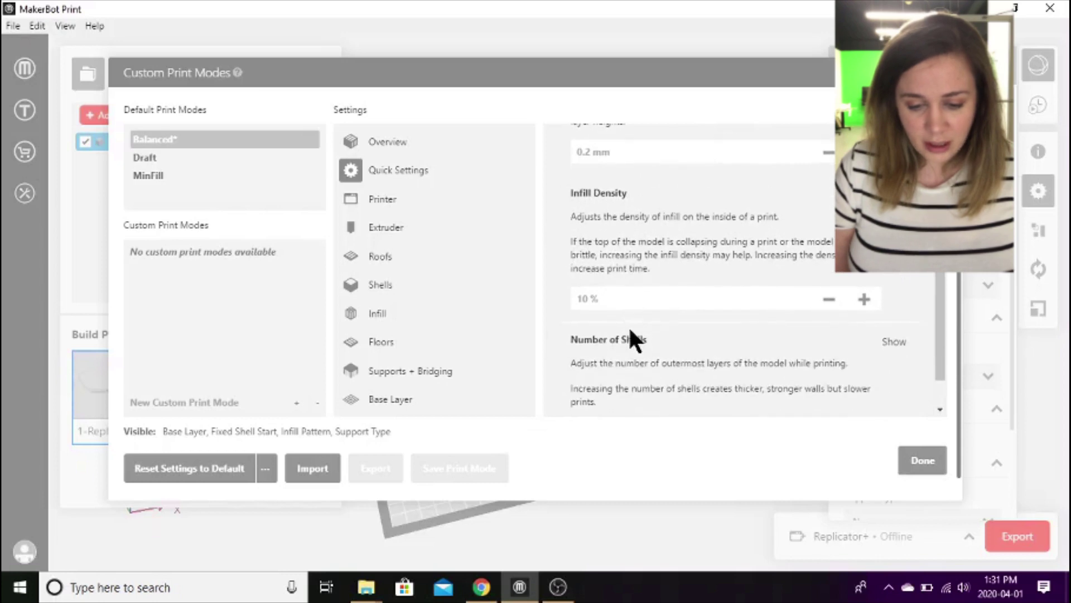
pyautogui.click(589, 294)
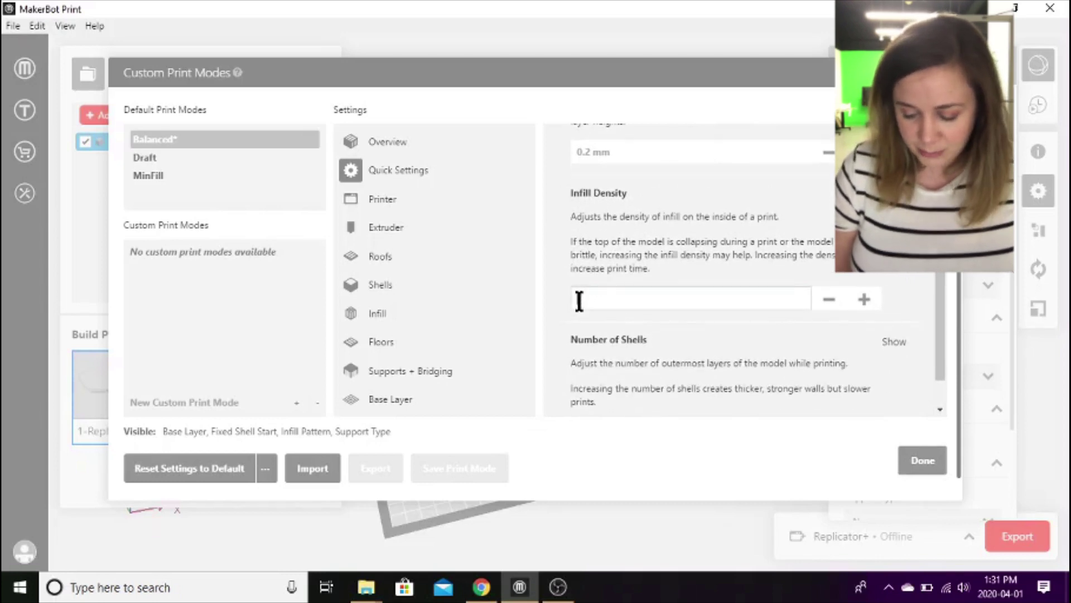
pyautogui.write('15')
pyautogui.press('Return')
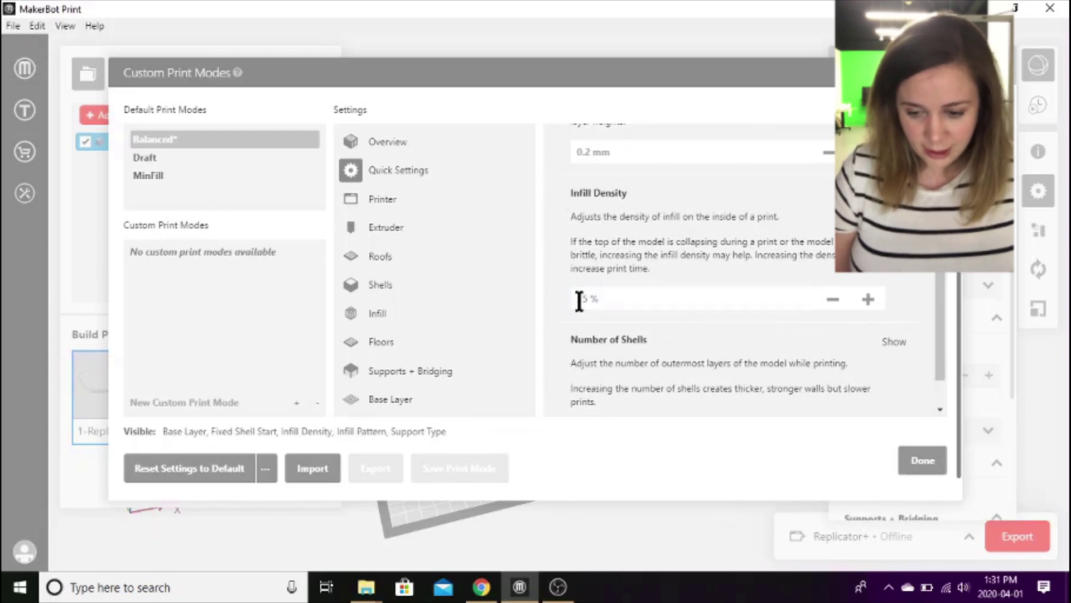
# - Set the Number of Shells for the Balanced print mode to 2 Shells - Recommended
pyautogui.scroll(-1, 674, 313)
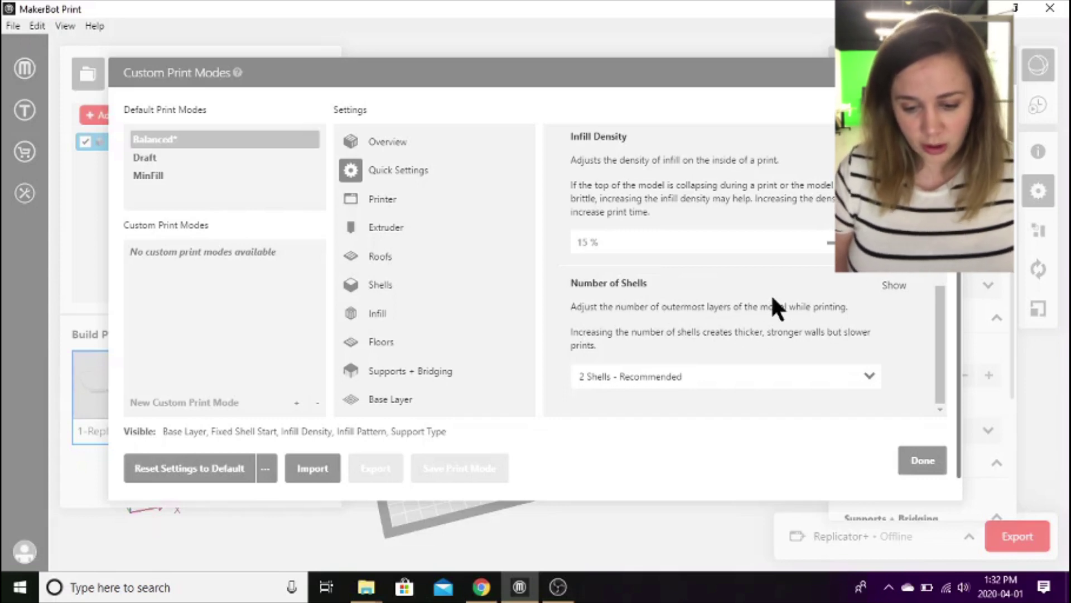
pyautogui.click(691, 383)
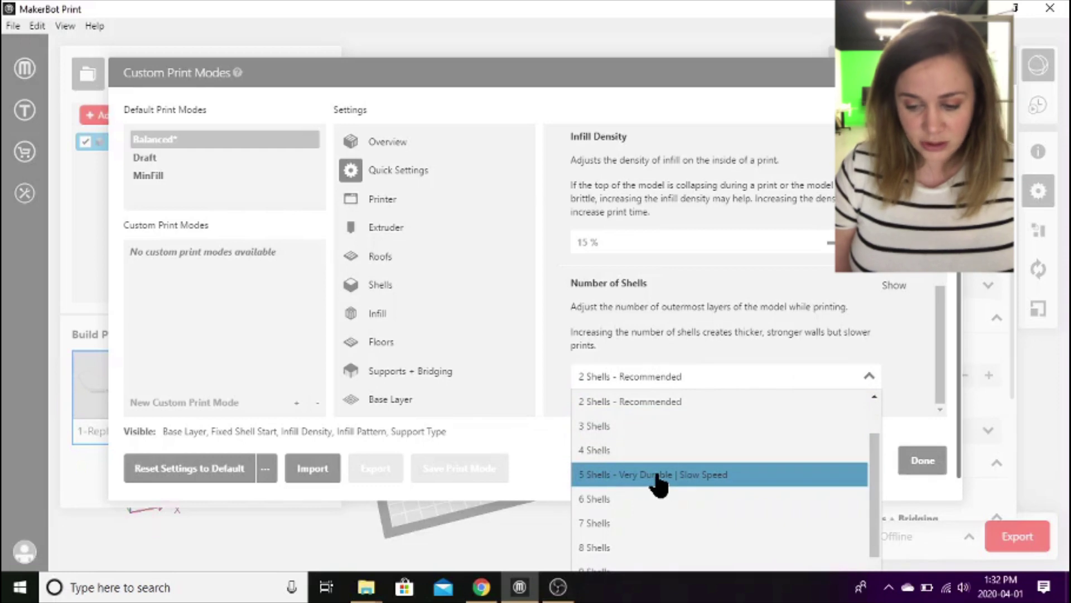
pyautogui.scroll(2, 658, 474)
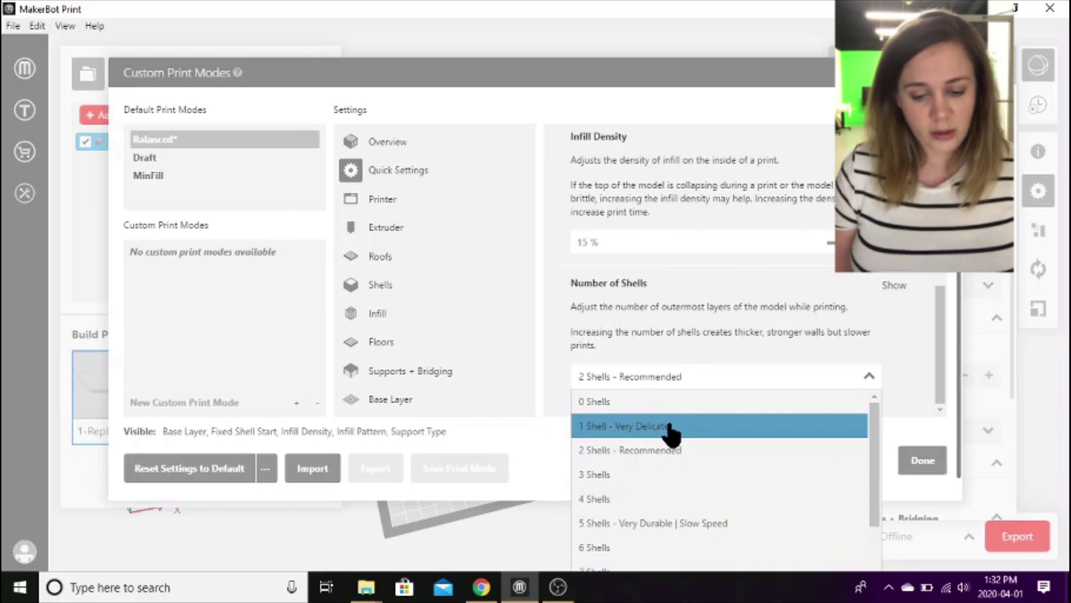
pyautogui.click(695, 450)
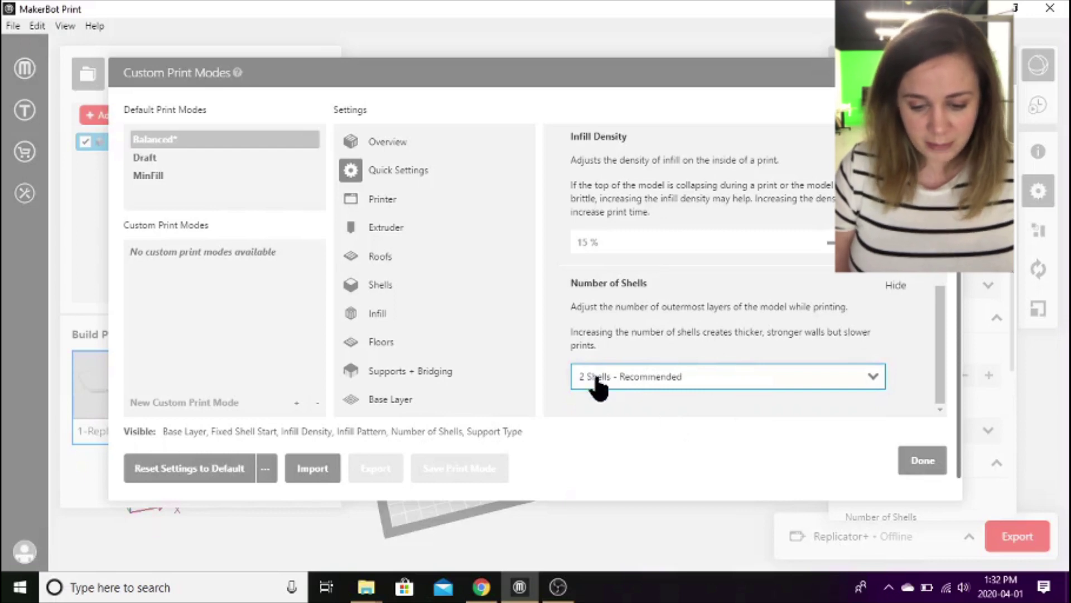
# - Examine the quick, printer and extruder settings of the Balanced print mode, including layer height, travel speed, extruder temperature and retraction distance
pyautogui.scroll(-1, 717, 393)
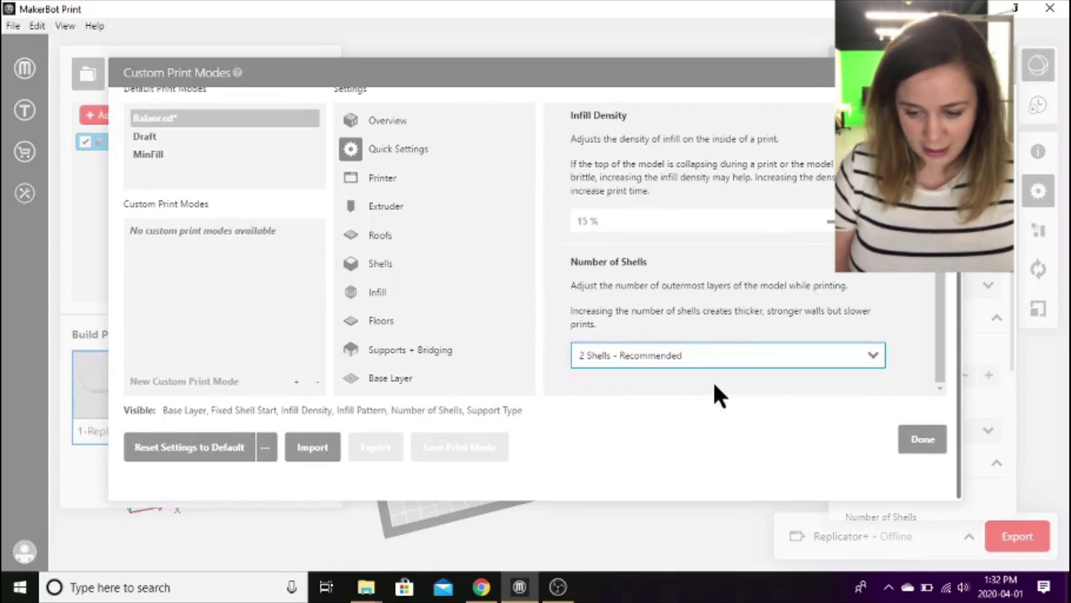
pyautogui.scroll(5, 698, 357)
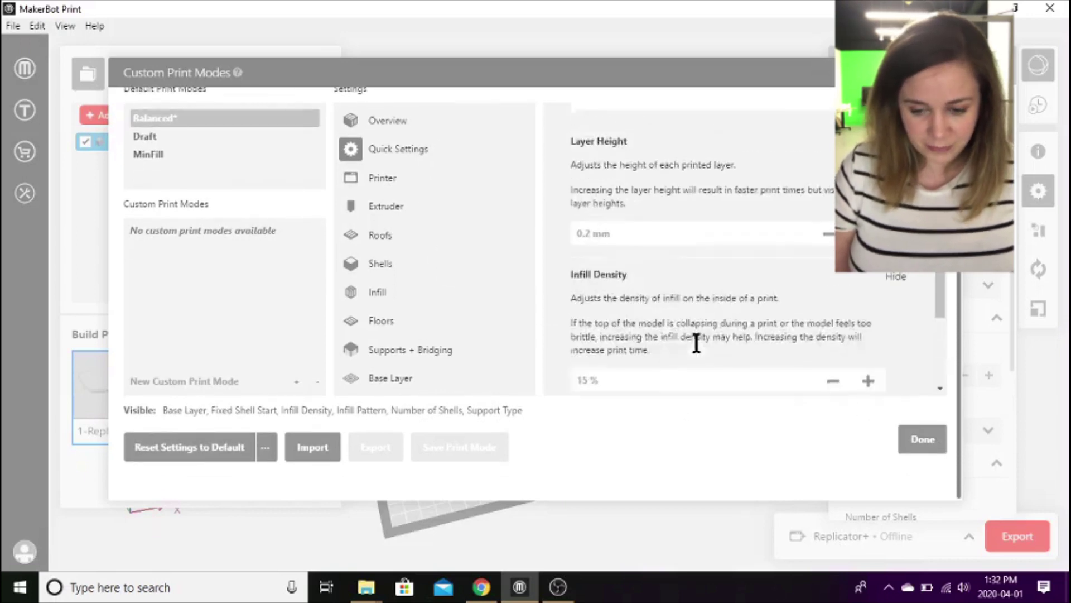
pyautogui.click(409, 179)
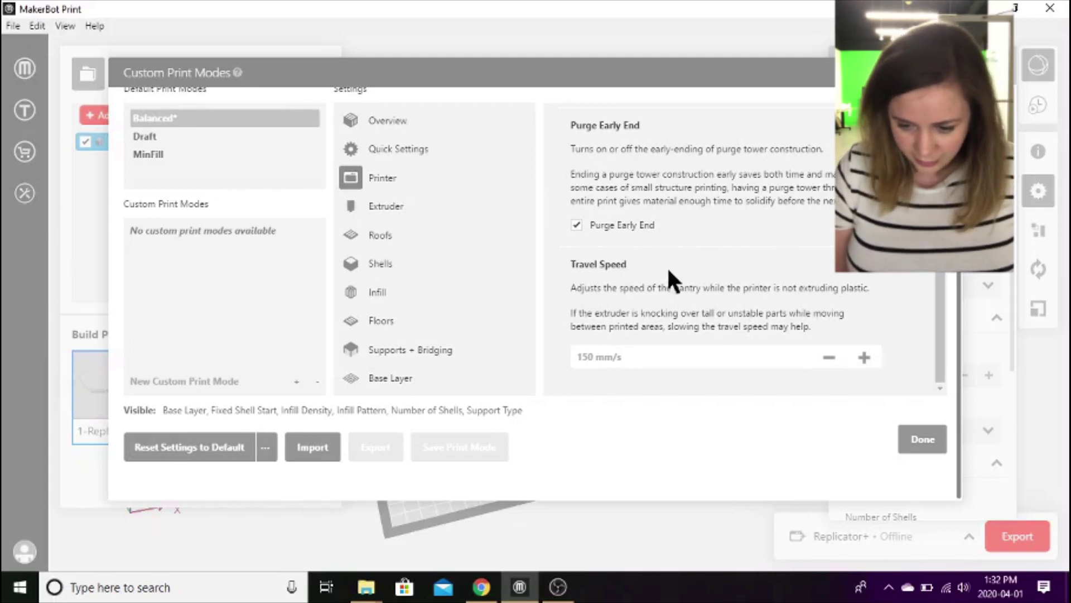
pyautogui.click(391, 208)
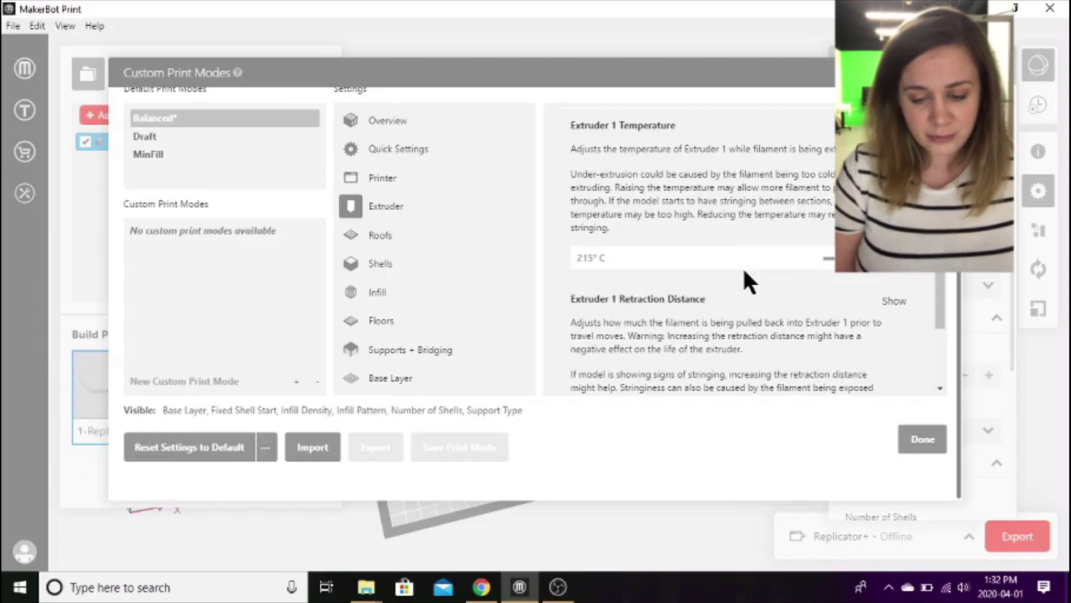
pyautogui.scroll(-2, 744, 307)
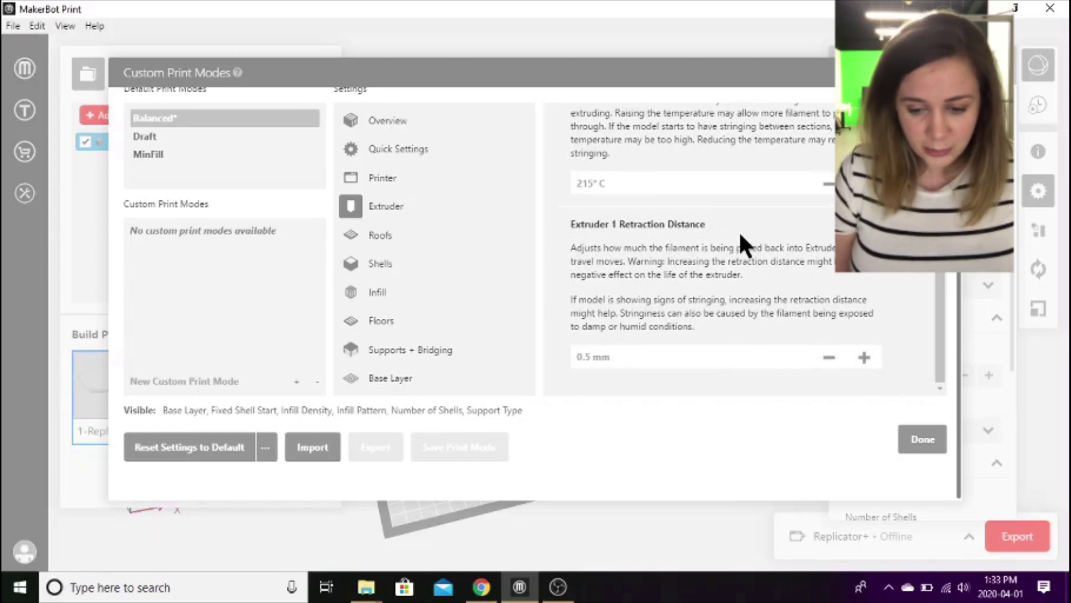
# - Turn off Fixed Shell Start in the Shells settings of the Balanced print mode
pyautogui.click(424, 267)
pyautogui.scroll(1, 669, 268)
pyautogui.scroll(1, 666, 268)
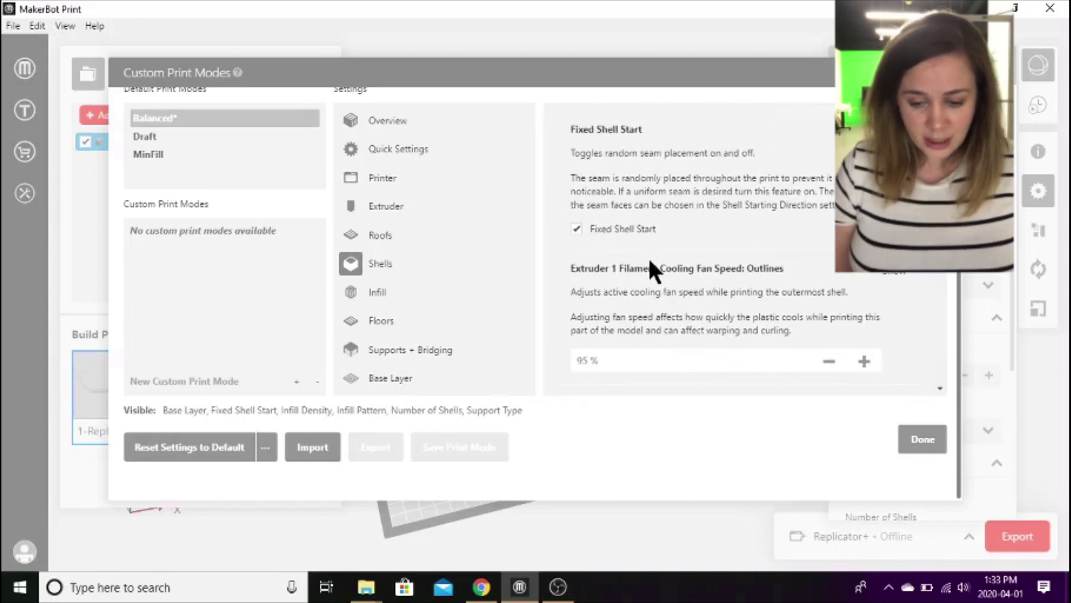
pyautogui.click(577, 229)
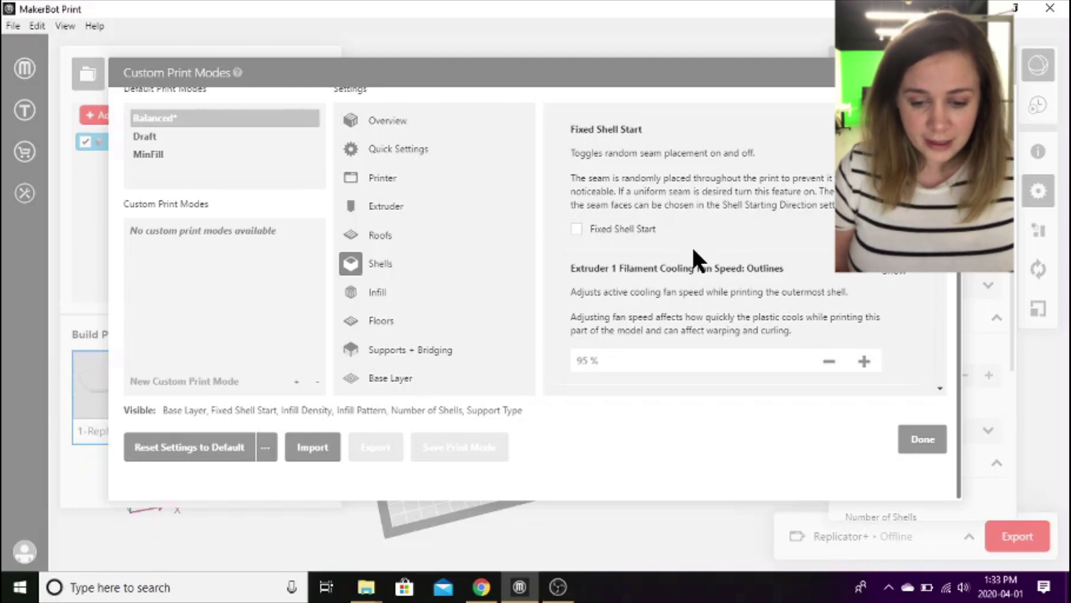
pyautogui.click(578, 229)
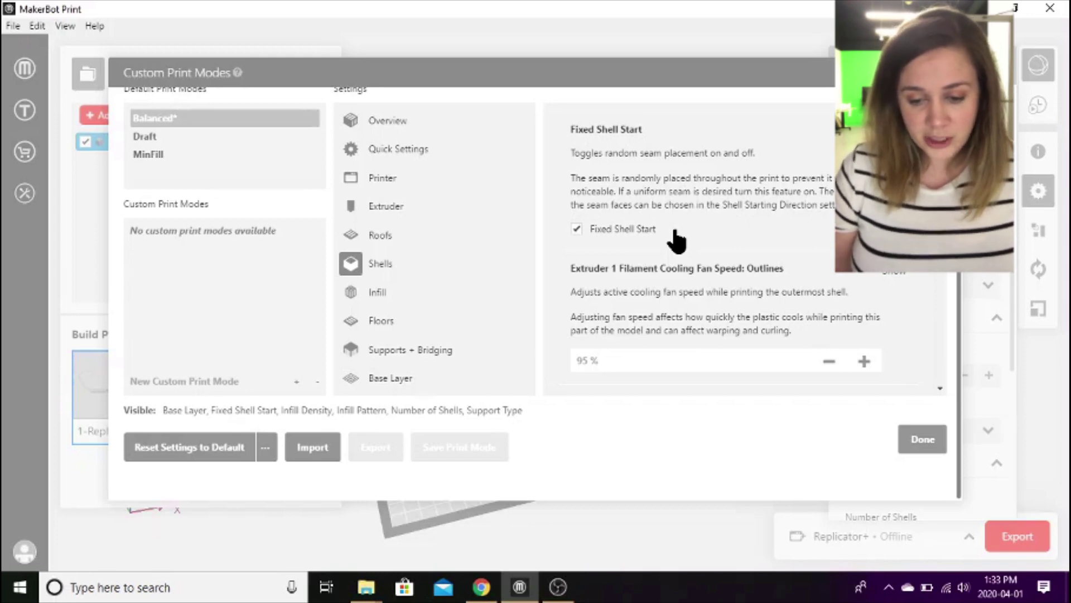
pyautogui.click(577, 229)
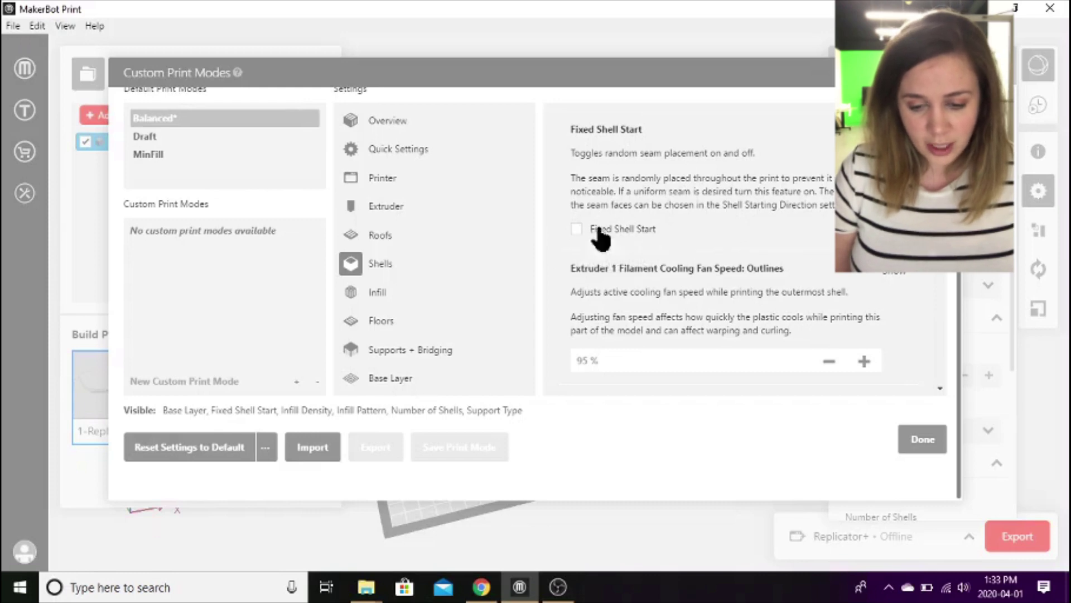
# - Set the Infill Pattern of the Balanced print mode to Linear in the Infill settings
pyautogui.click(466, 294)
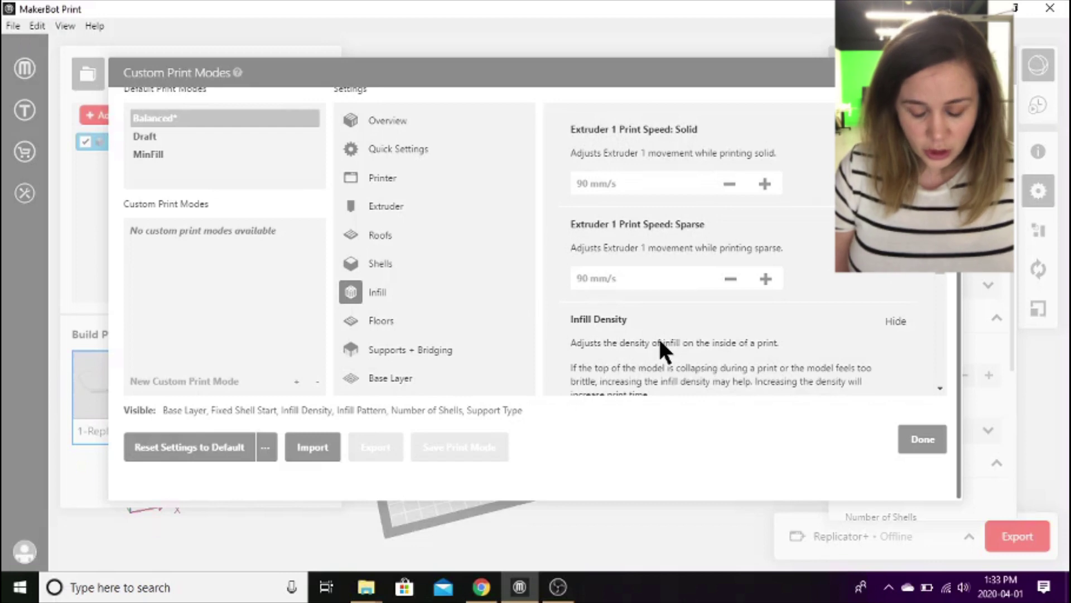
pyautogui.scroll(-2, 662, 350)
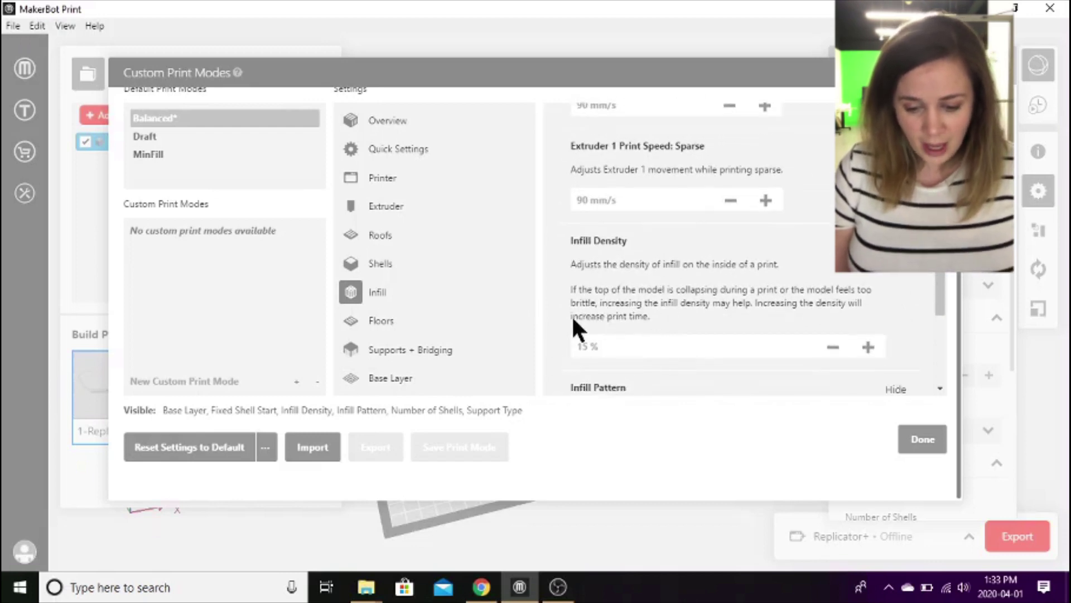
pyautogui.scroll(-3, 647, 354)
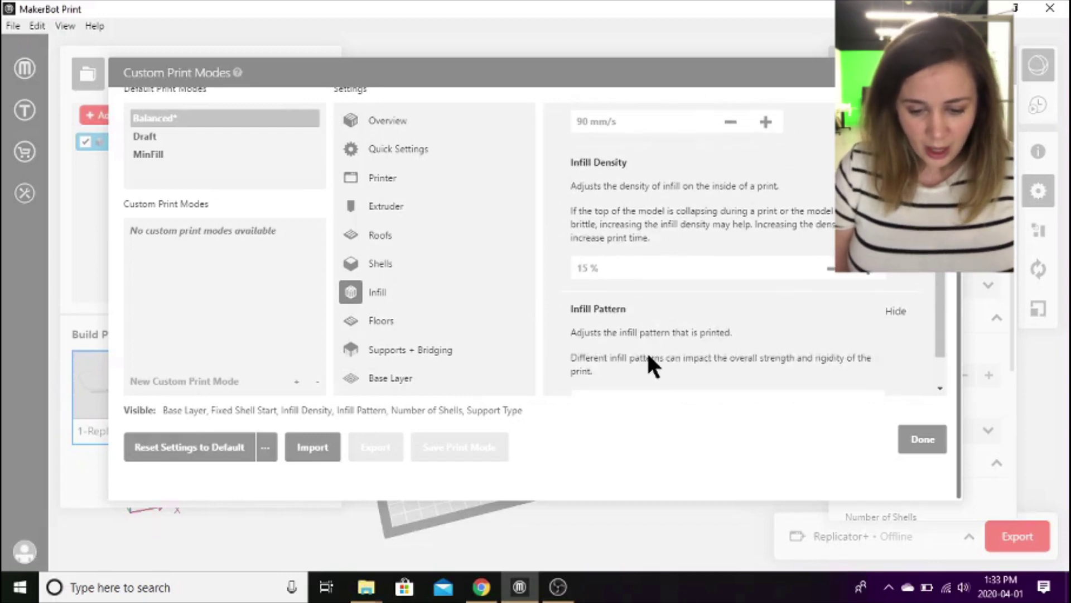
pyautogui.click(631, 360)
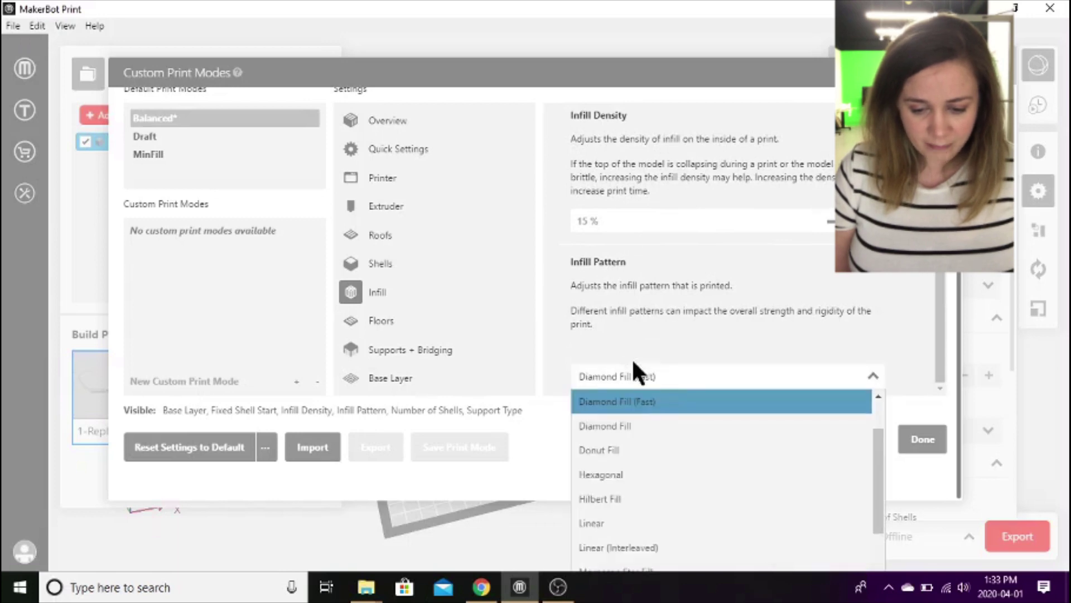
pyautogui.scroll(-1, 674, 426)
pyautogui.scroll(2, 660, 446)
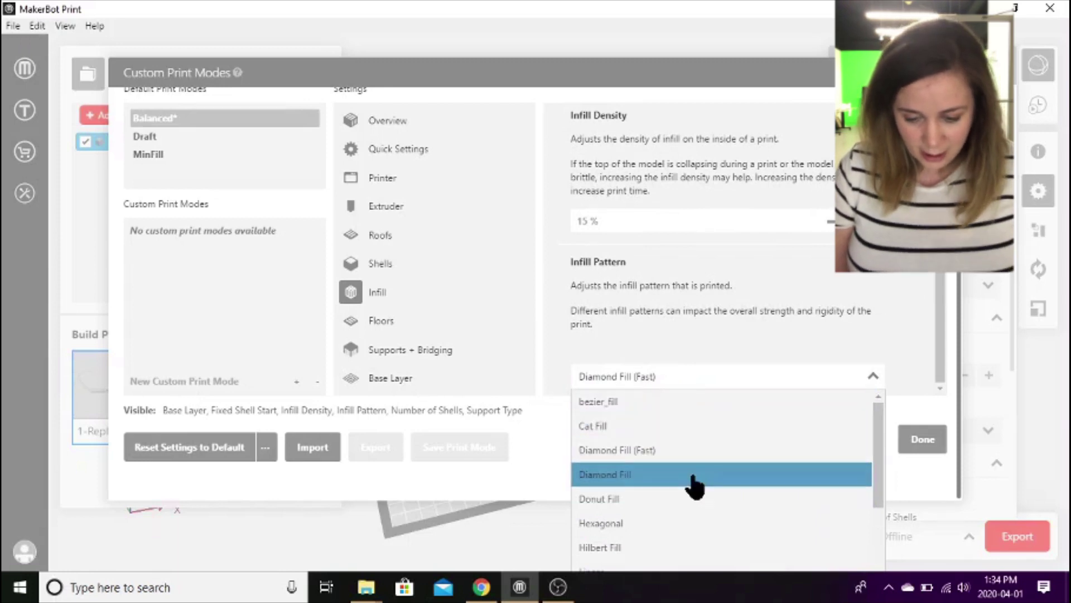
pyautogui.scroll(-1, 694, 485)
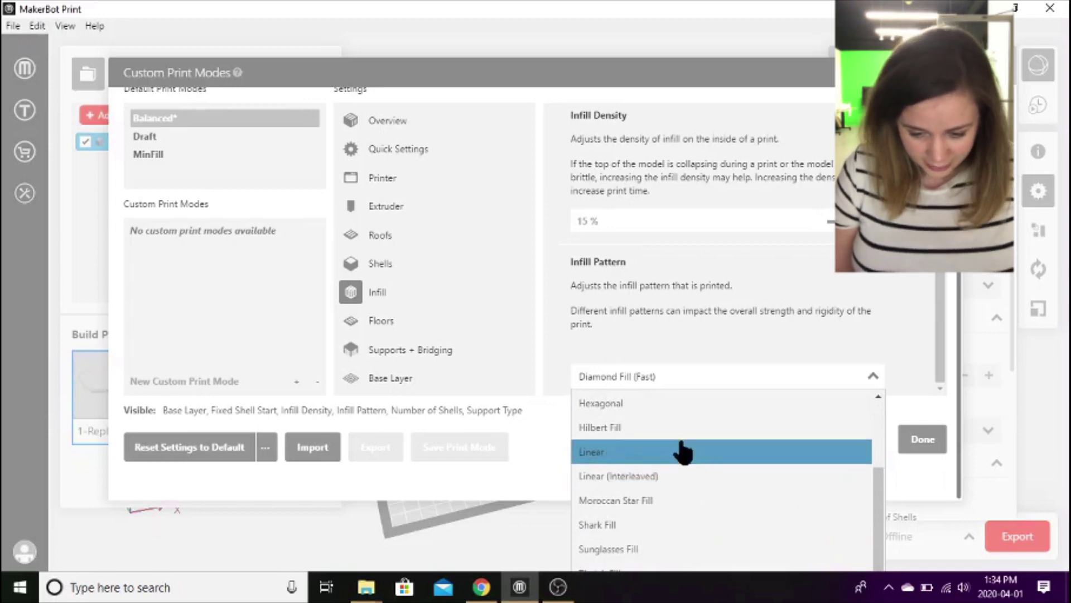
pyautogui.click(683, 452)
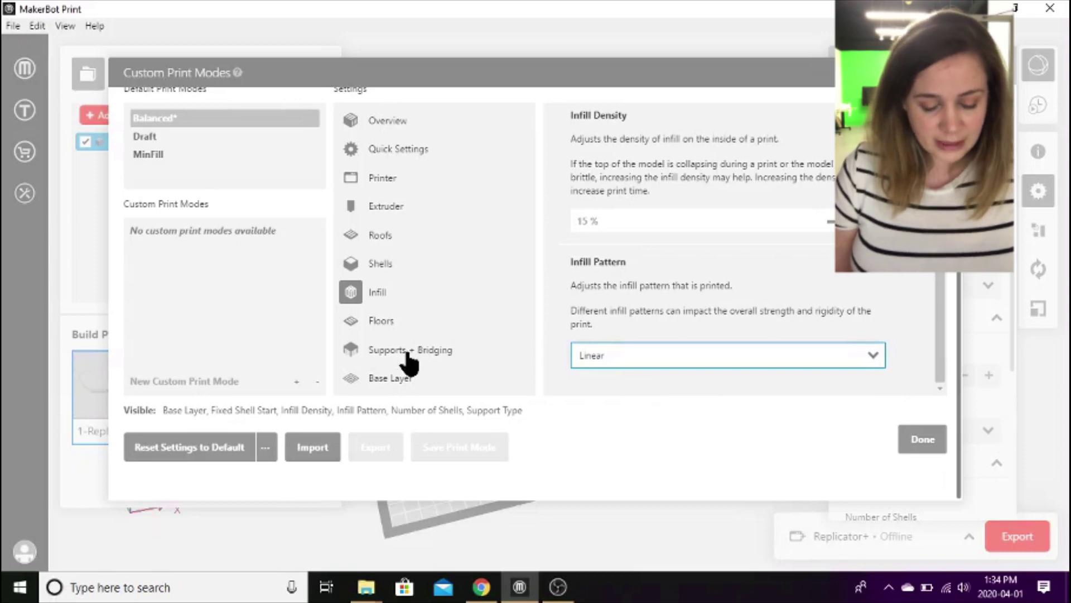
# - Check the floor thickness settings and choose None as the Support Type in the Supports + Bridging settings
pyautogui.click(394, 323)
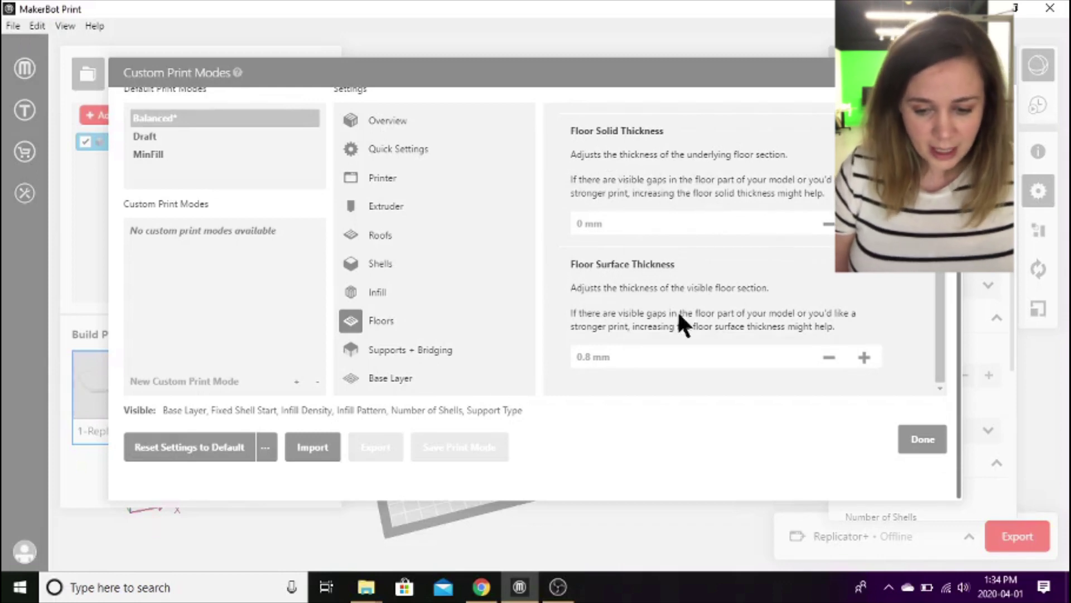
pyautogui.click(437, 355)
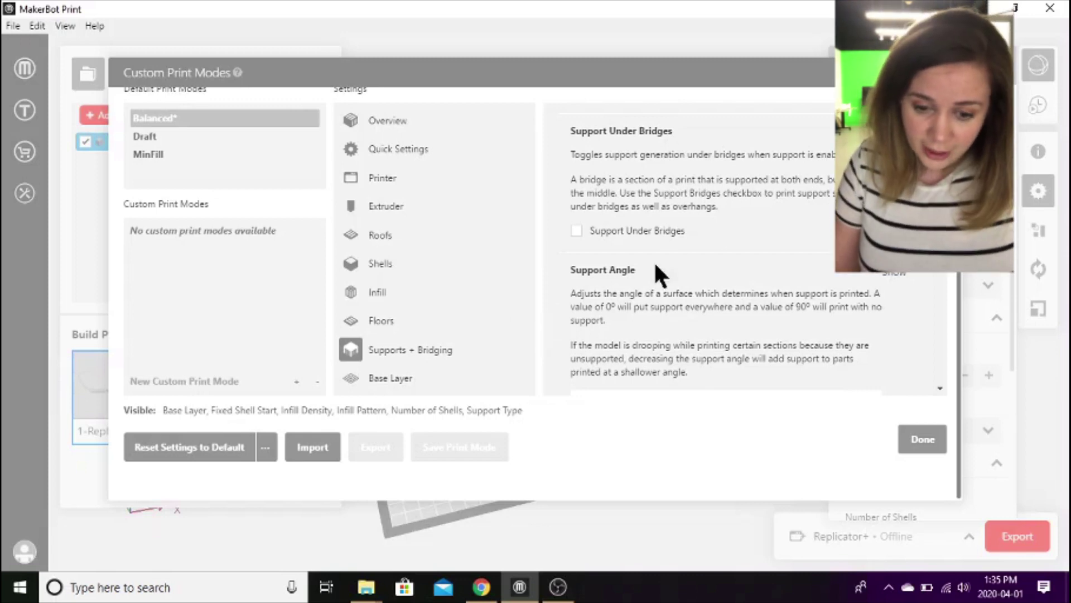
pyautogui.scroll(-10, 701, 286)
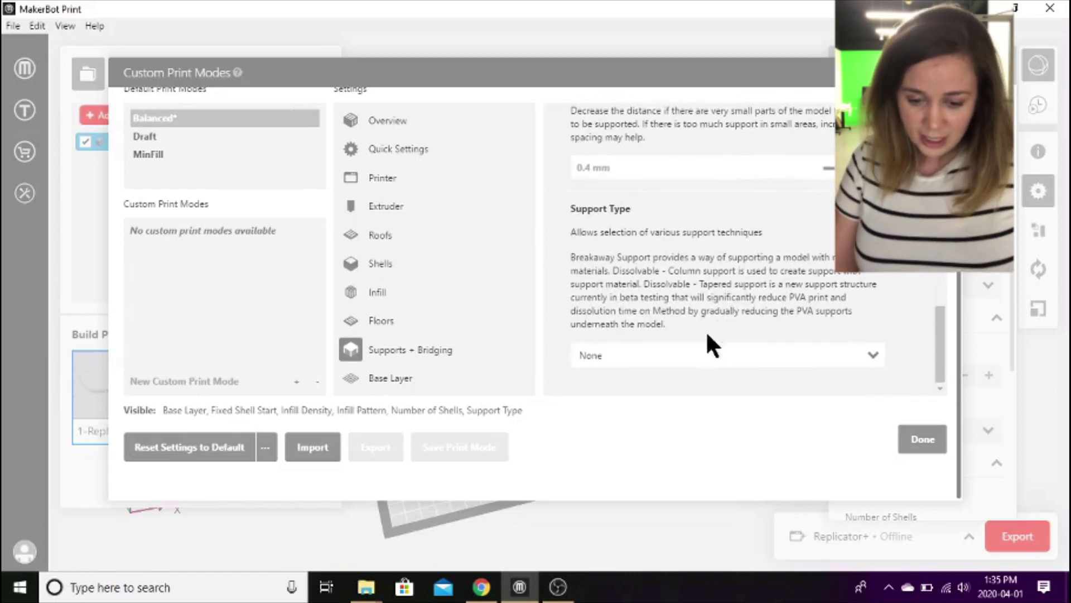
pyautogui.click(590, 358)
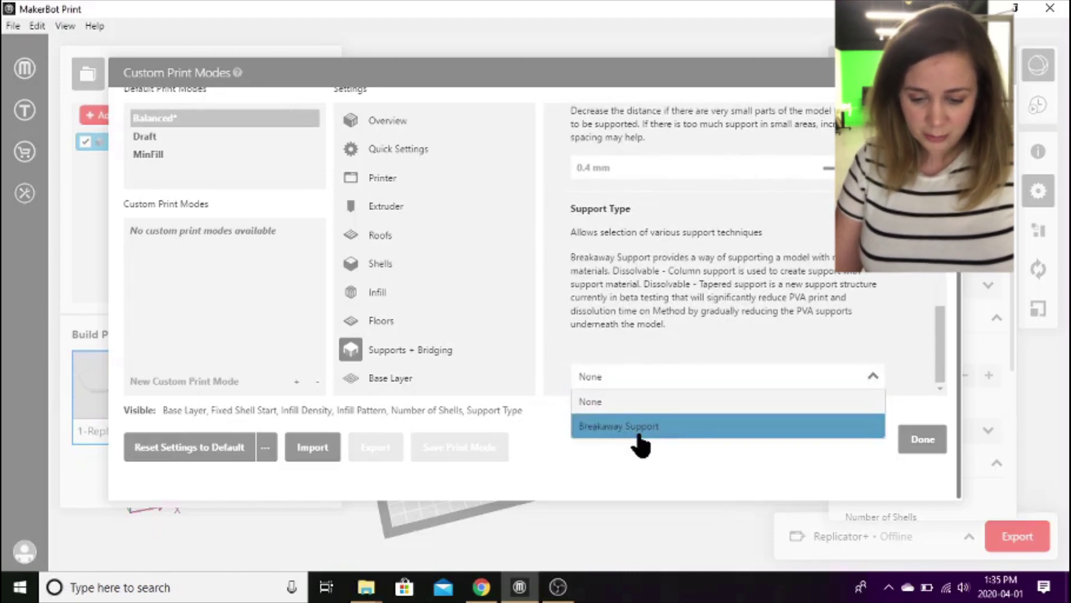
pyautogui.click(616, 402)
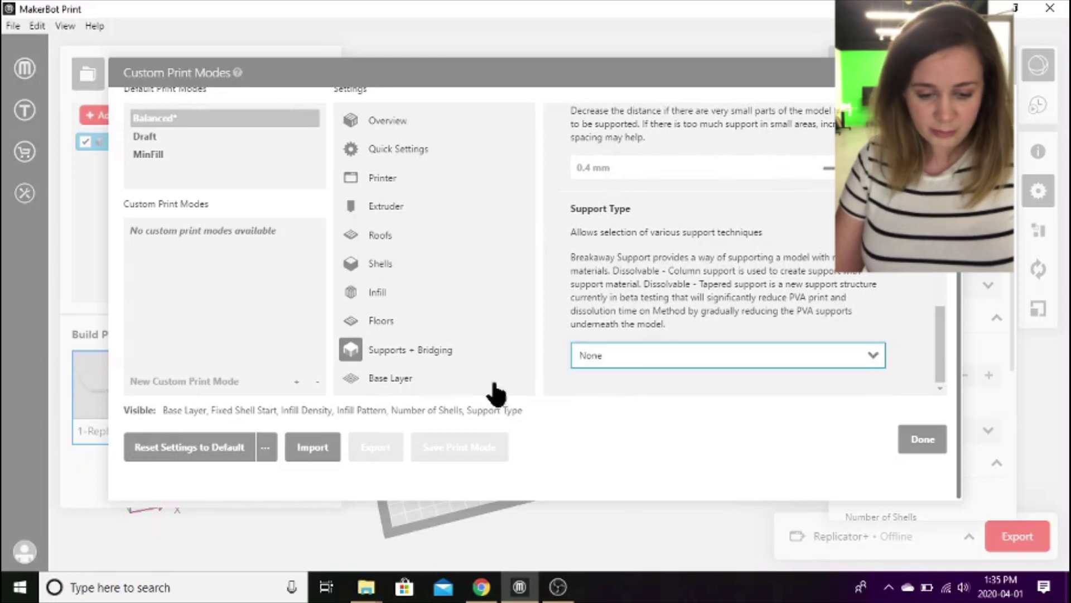
# - Examine the Base Layer settings of the Balanced print mode, including the raft, brims and first-layer options
pyautogui.click(435, 381)
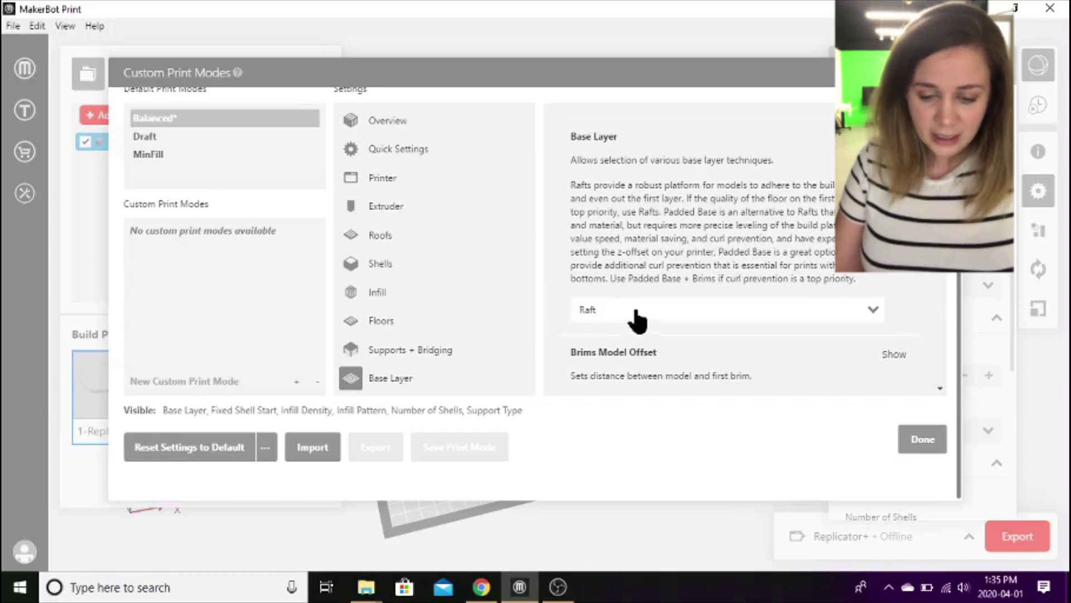
pyautogui.scroll(-1, 661, 324)
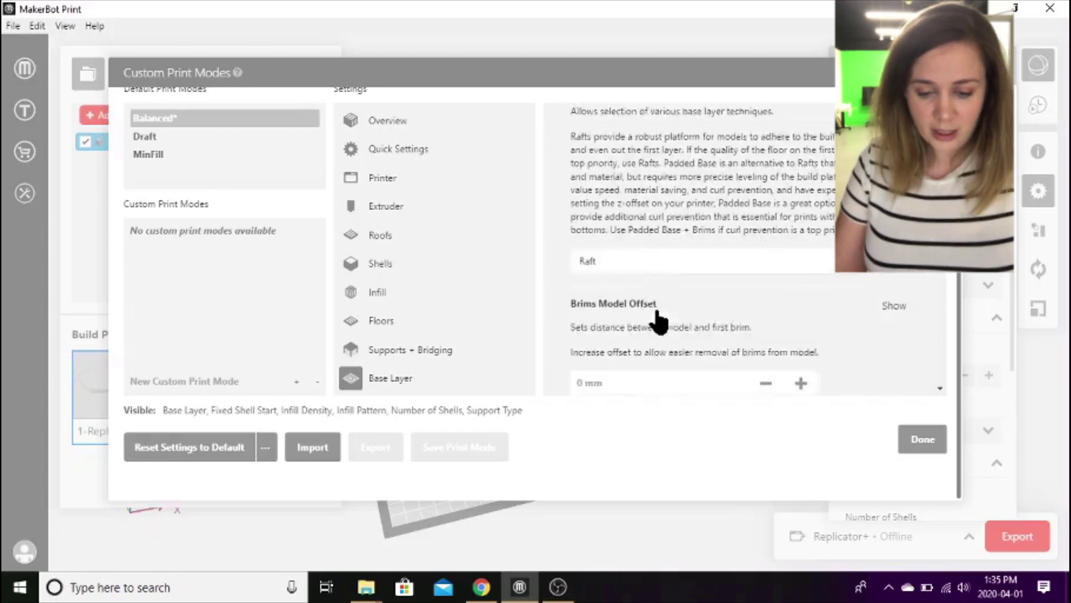
pyautogui.scroll(-4, 658, 321)
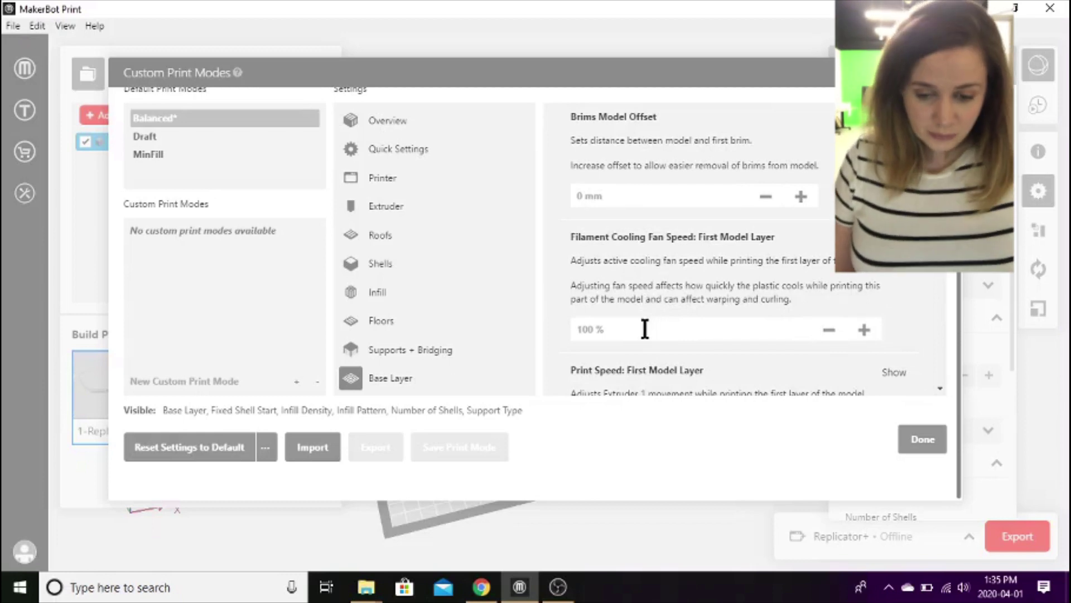
pyautogui.scroll(-10, 646, 341)
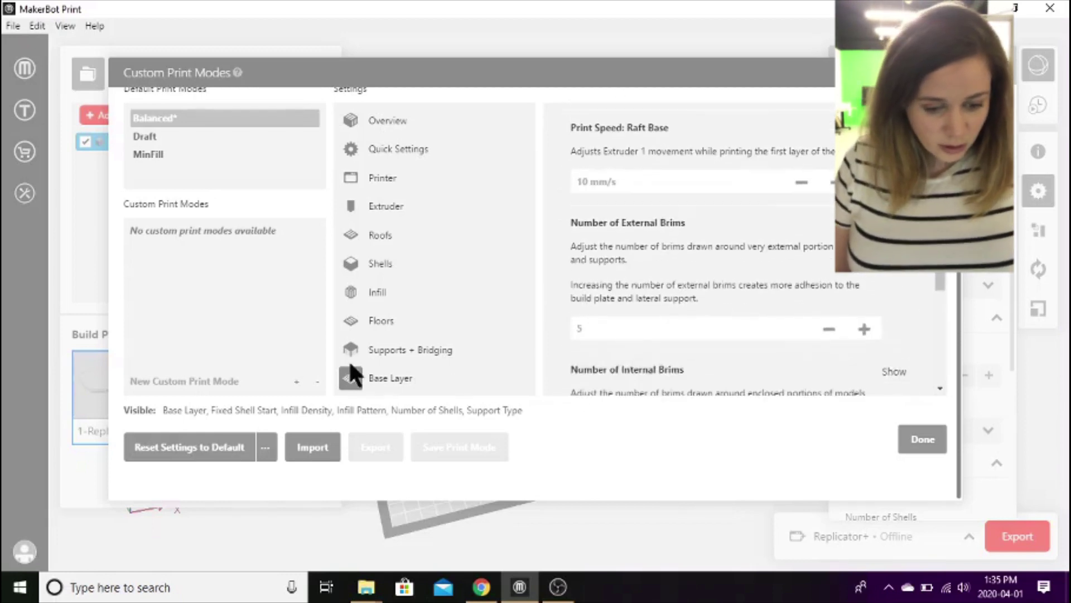
# - Finish the custom print mode settings and hide the print settings and project details to clear the build plate view
pyautogui.click(914, 451)
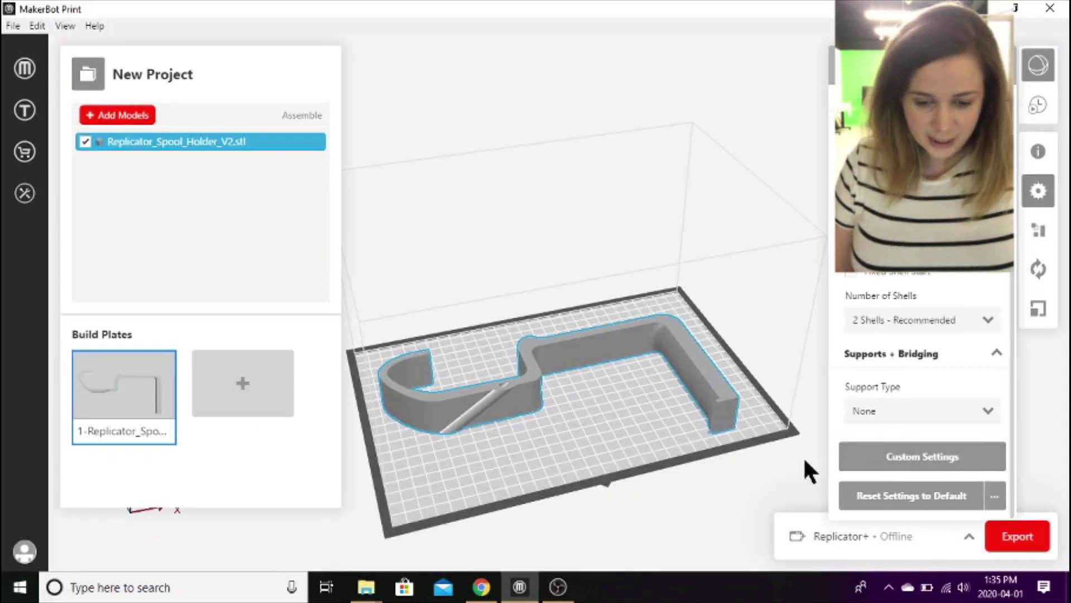
pyautogui.click(1039, 192)
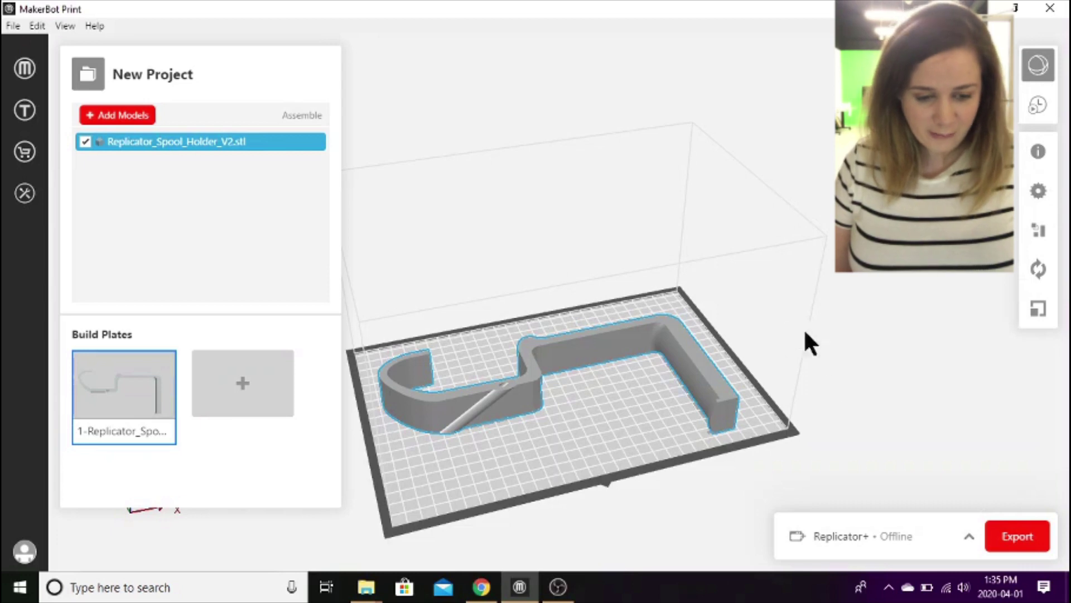
pyautogui.click(89, 78)
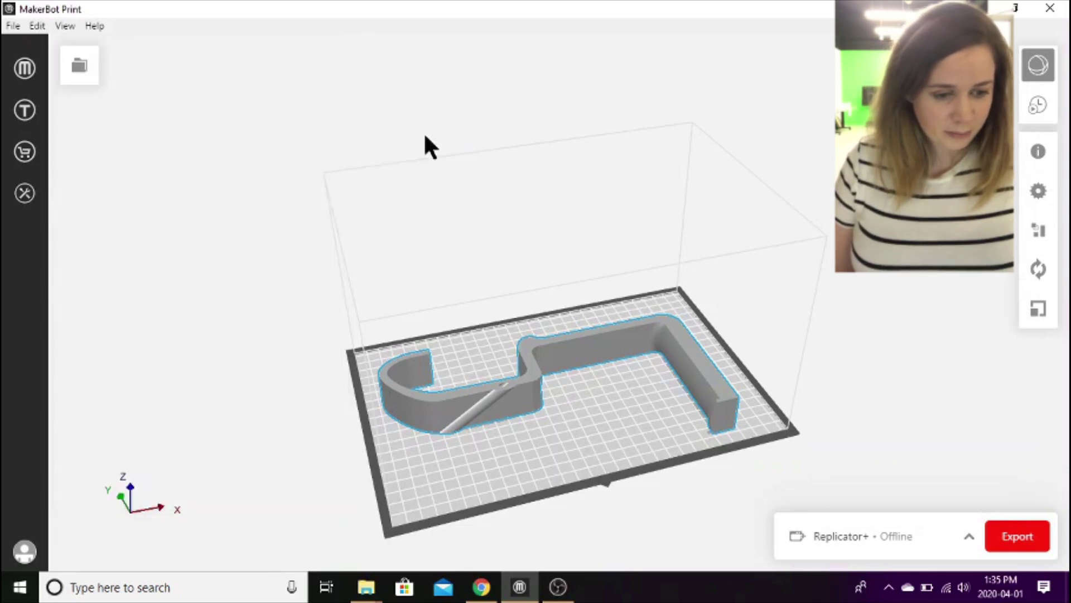
# - Generate the print preview of the spool holder, examine its material and time estimates, and show all layers up to layer 558
pyautogui.moveTo(803, 312); pyautogui.dragTo(697, 283)
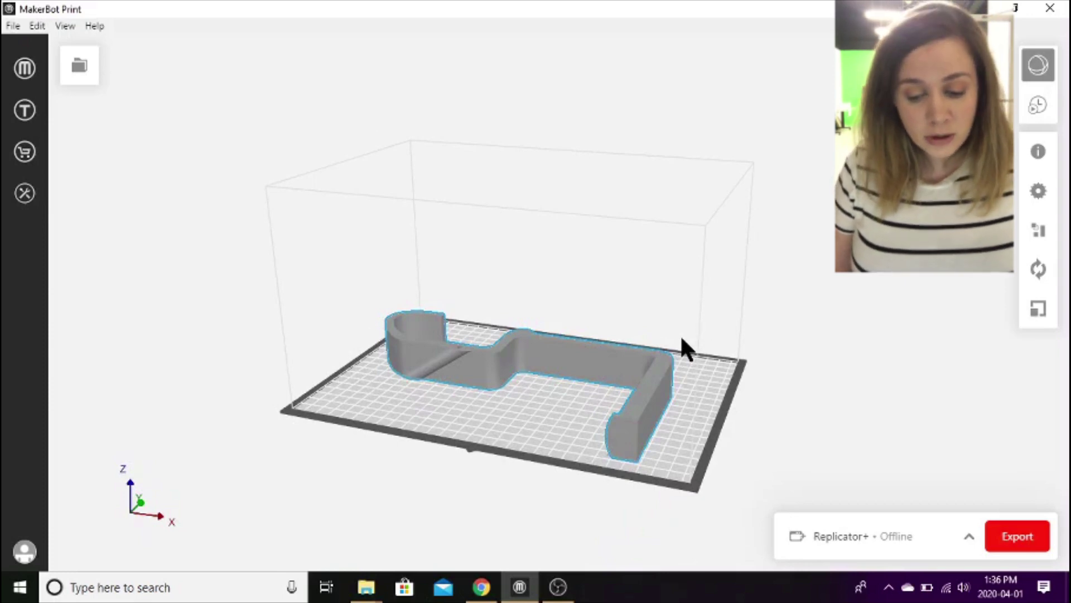
pyautogui.moveTo(722, 377); pyautogui.dragTo(737, 345)
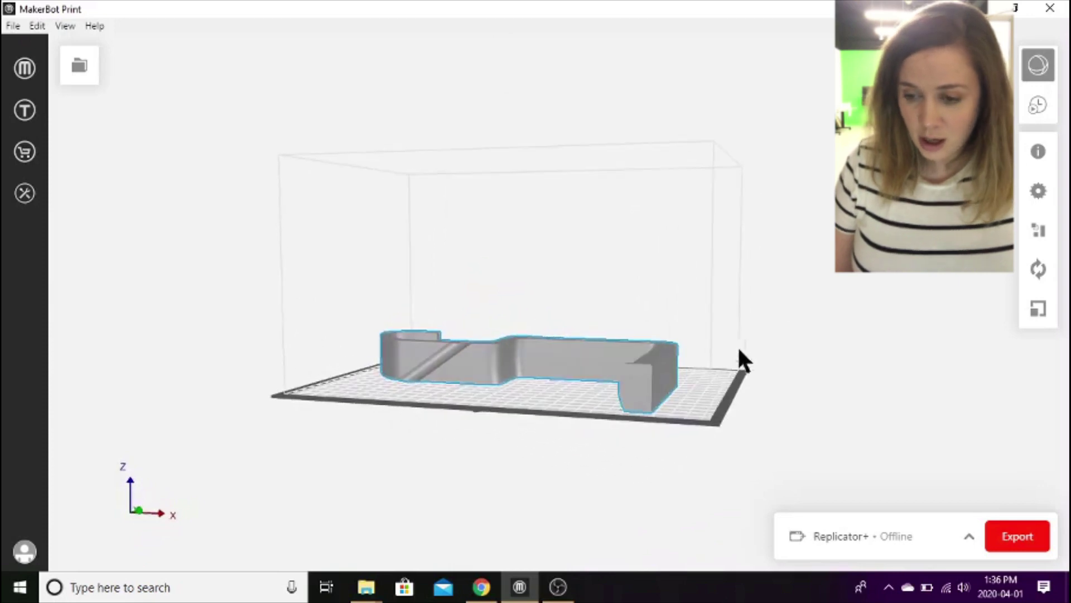
pyautogui.click(1038, 108)
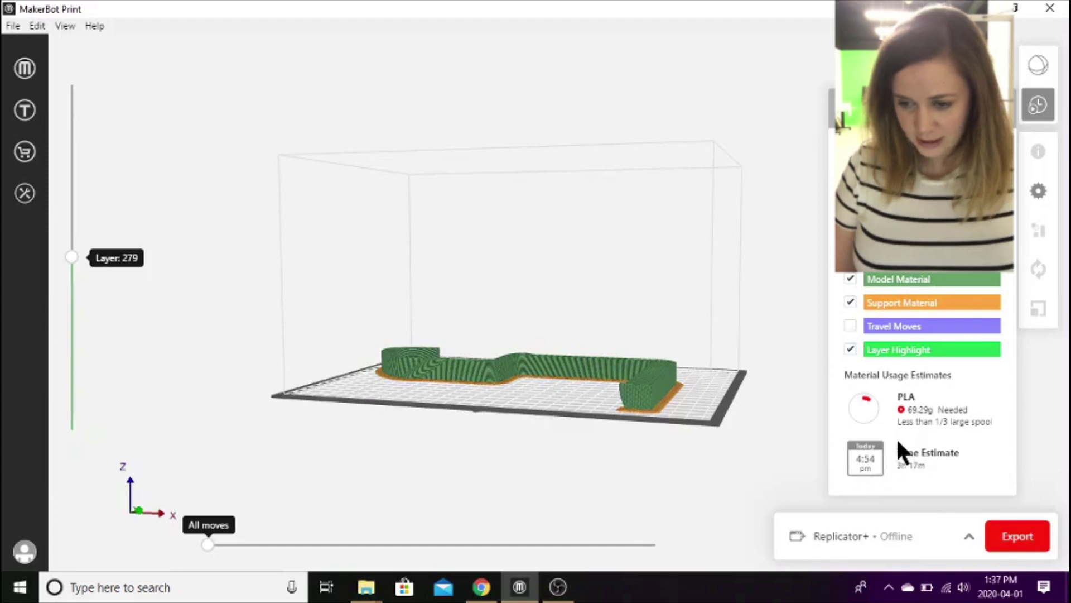
pyautogui.moveTo(642, 310); pyautogui.dragTo(637, 332)
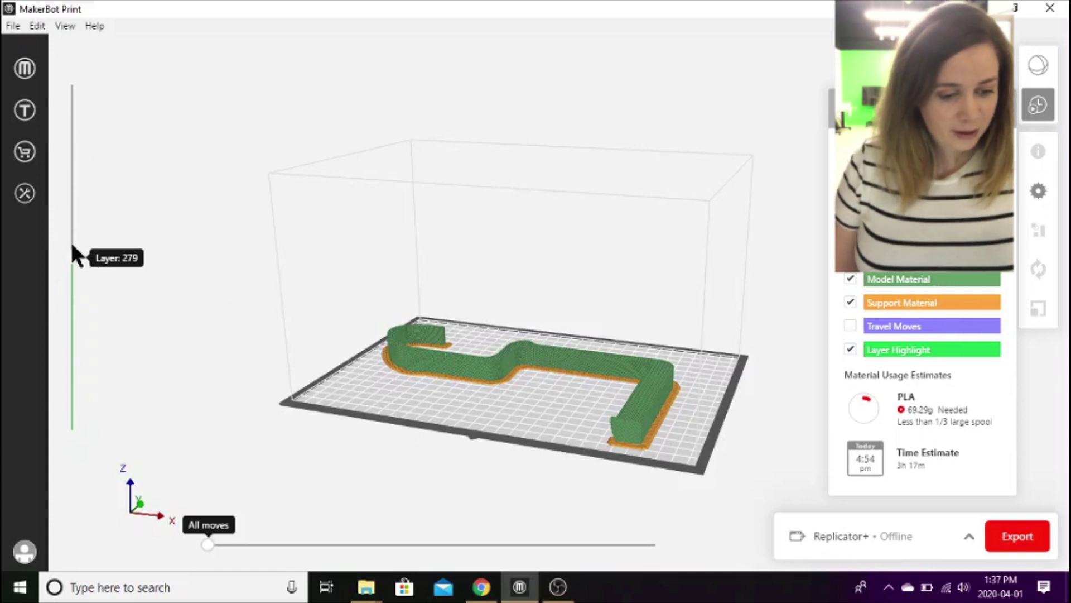
pyautogui.moveTo(71, 257); pyautogui.dragTo(79, 79)
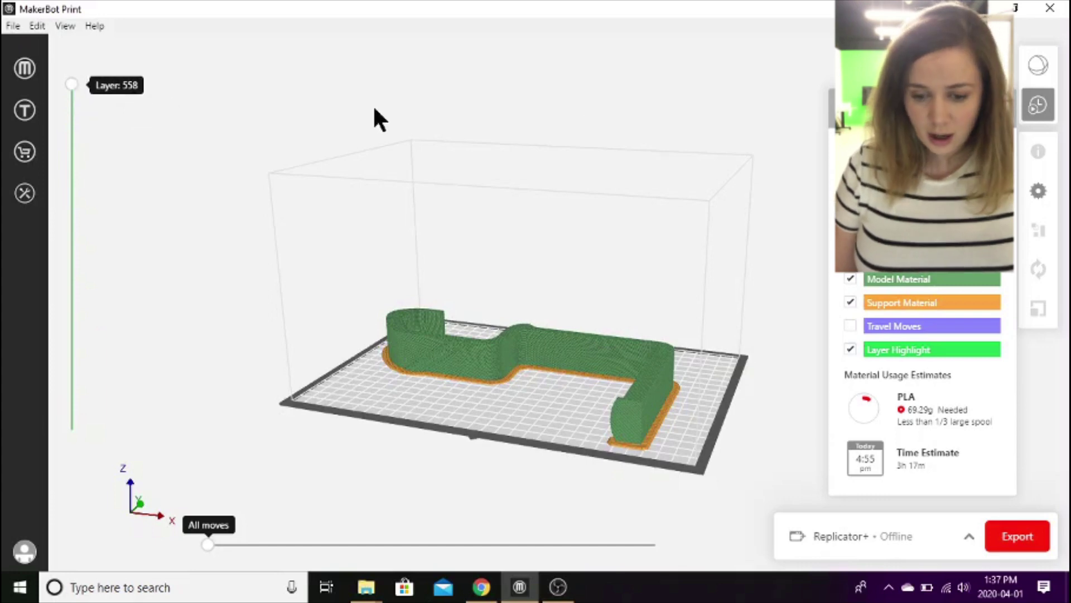
# - Return from the print preview to the solid model view and select the spool holder on the build plate
pyautogui.click(1033, 64)
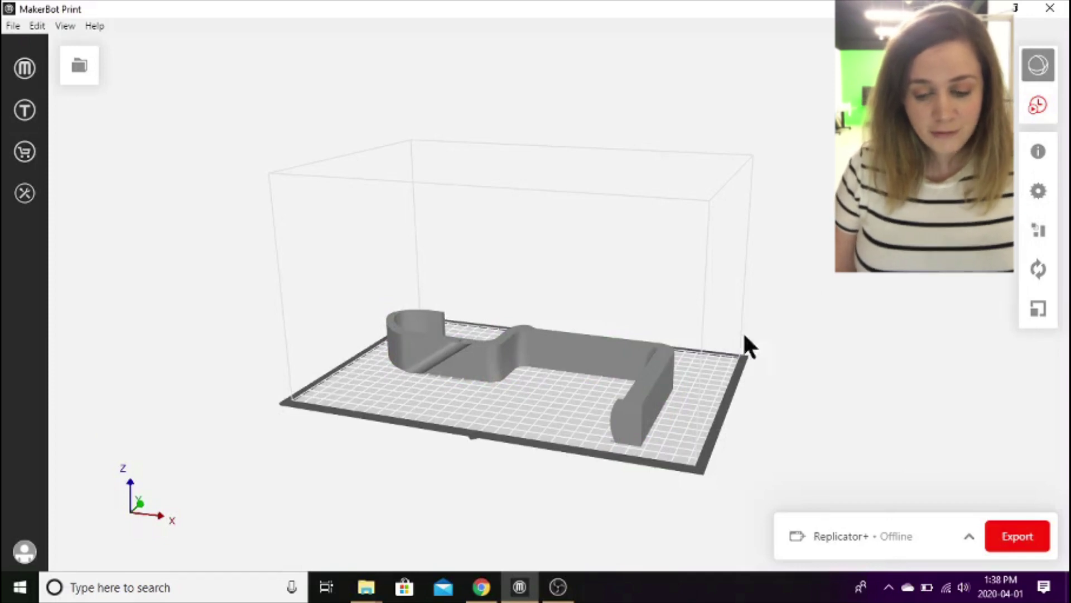
pyautogui.click(670, 379)
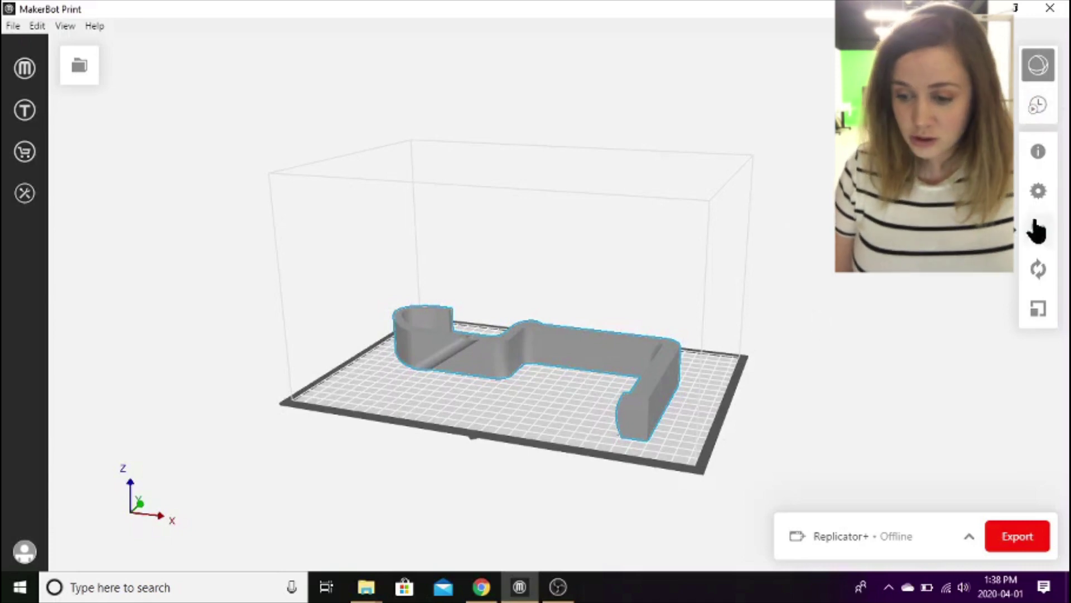
# - Open the custom settings of the Balanced print mode and bring up its Base Layer settings
pyautogui.click(1039, 193)
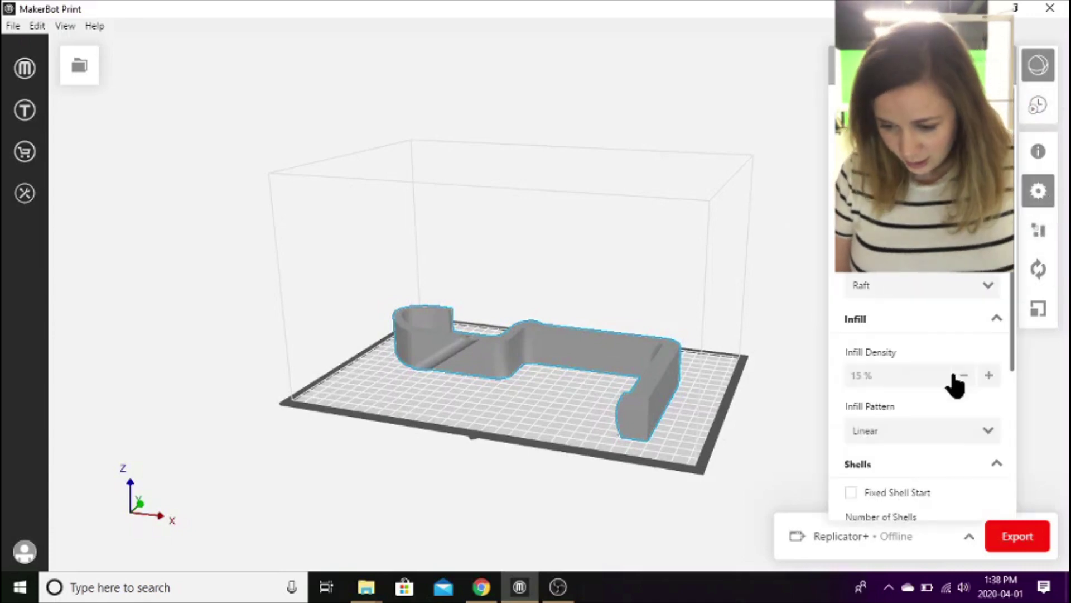
pyautogui.scroll(-4, 905, 468)
pyautogui.click(892, 452)
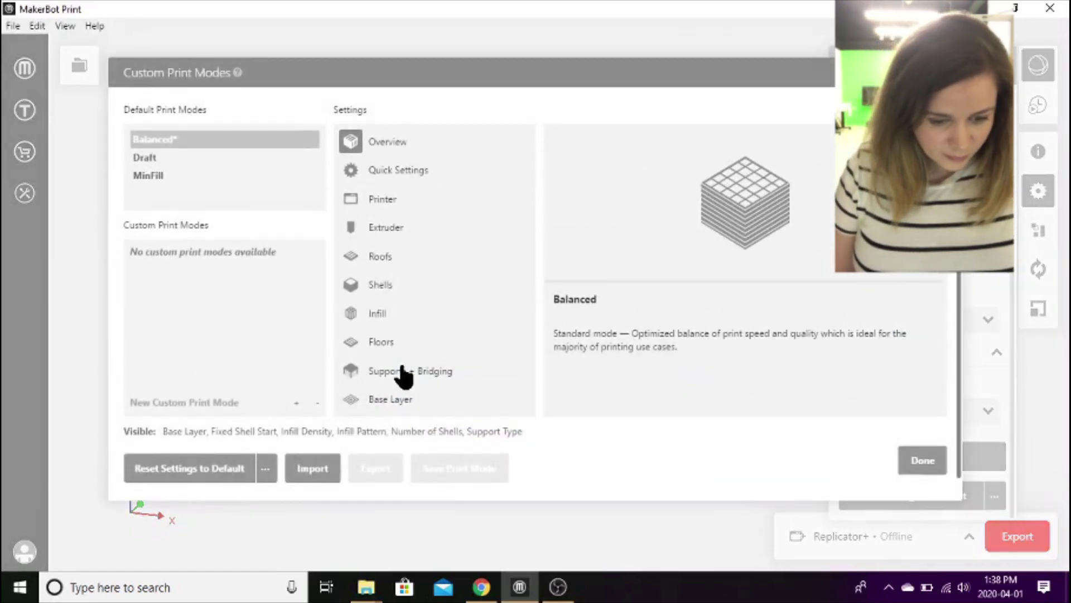
pyautogui.click(402, 343)
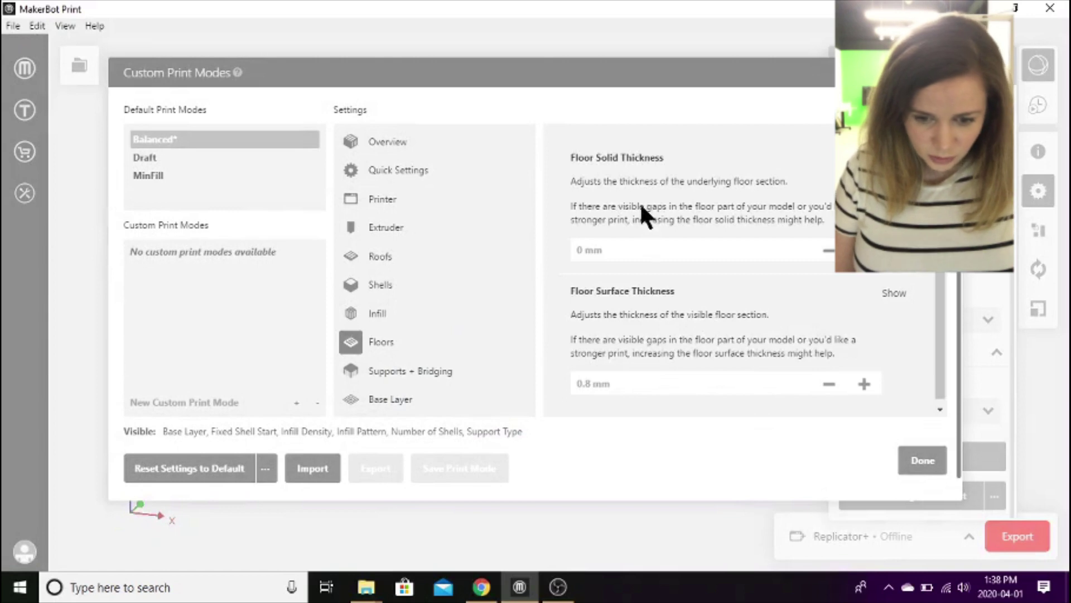
pyautogui.click(449, 400)
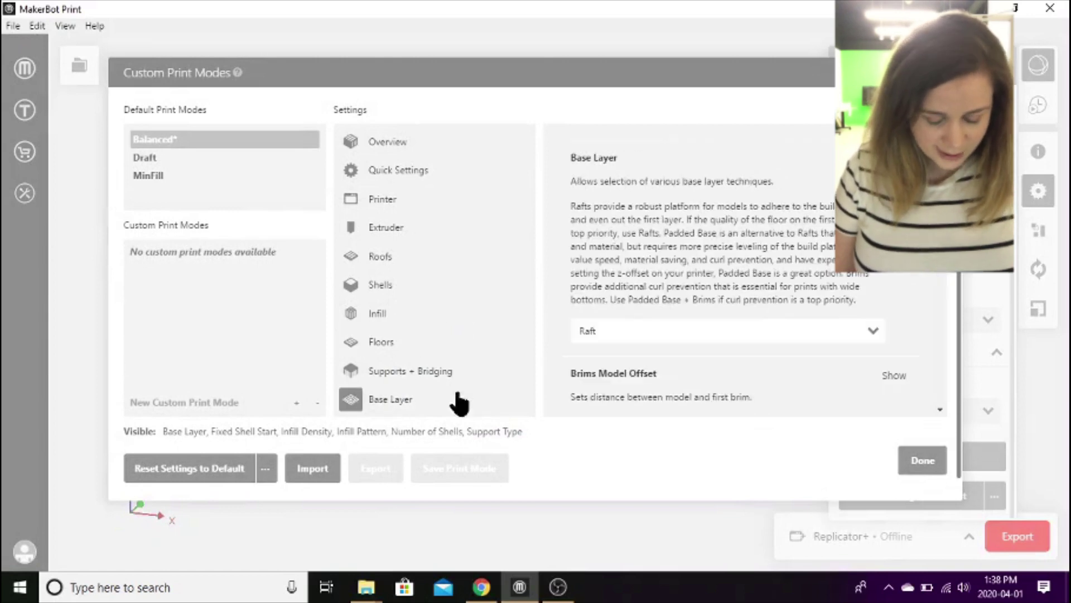
# - Set the raft's Outset From Model Edge to 2 mm in the Base Layer settings
pyautogui.scroll(-10, 697, 349)
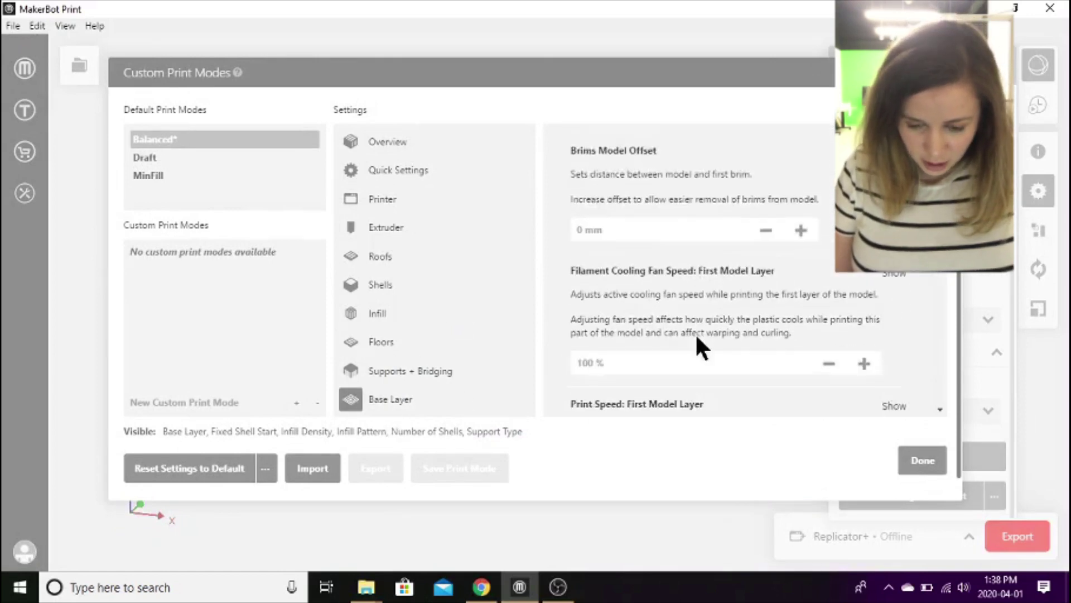
pyautogui.scroll(-3, 695, 333)
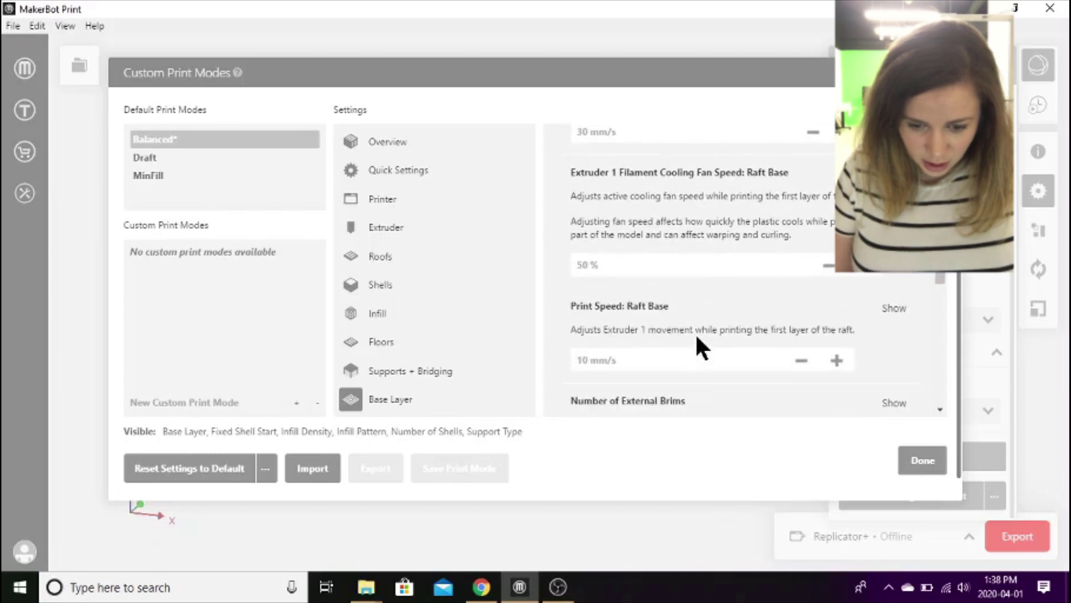
pyautogui.scroll(-3, 660, 306)
pyautogui.scroll(-6, 654, 293)
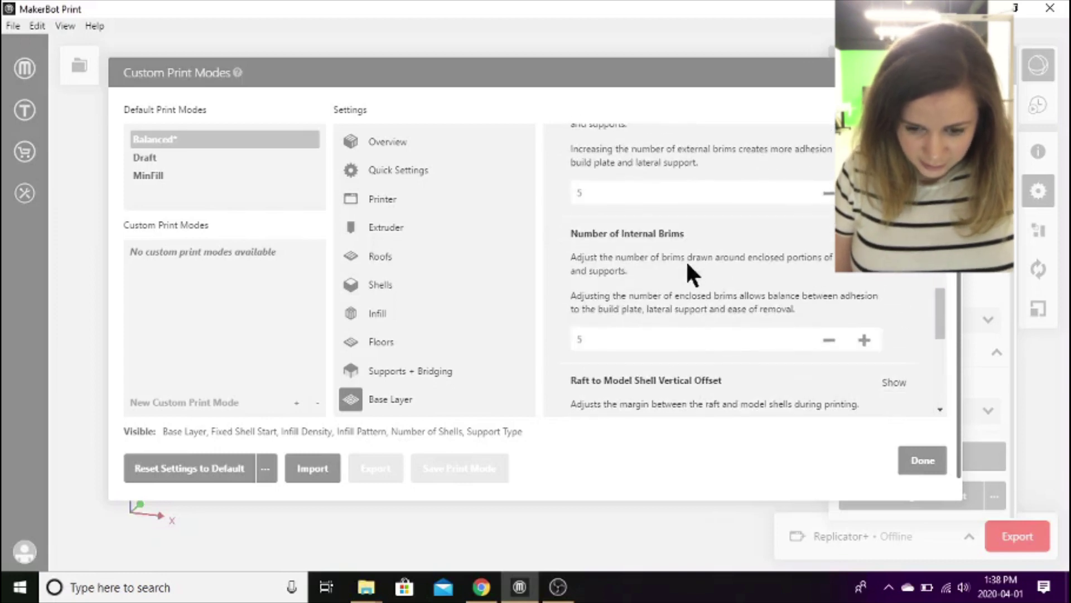
pyautogui.scroll(-4, 673, 269)
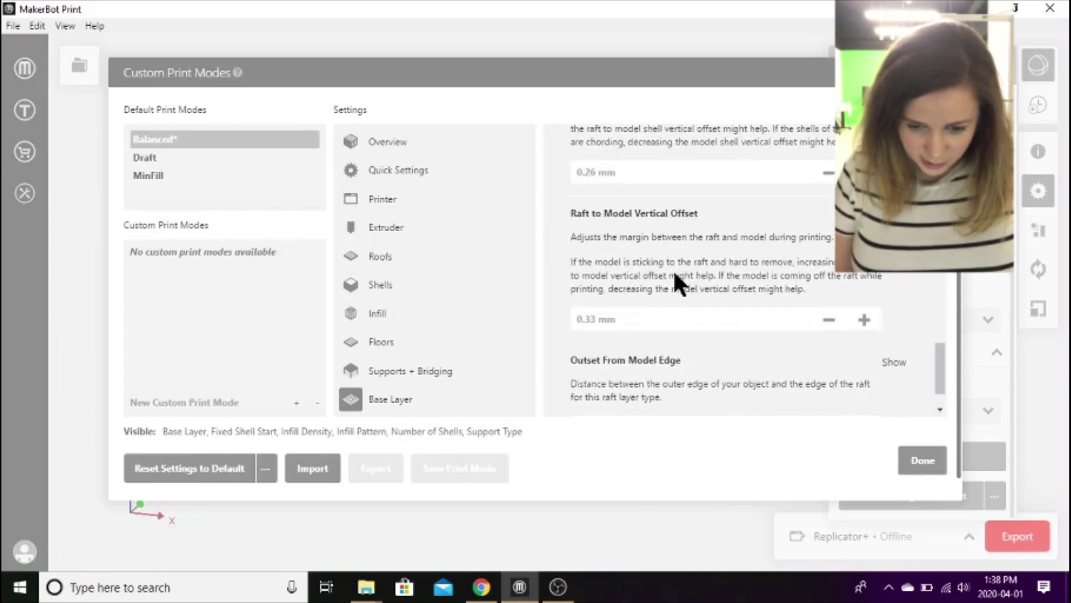
pyautogui.scroll(-1, 673, 269)
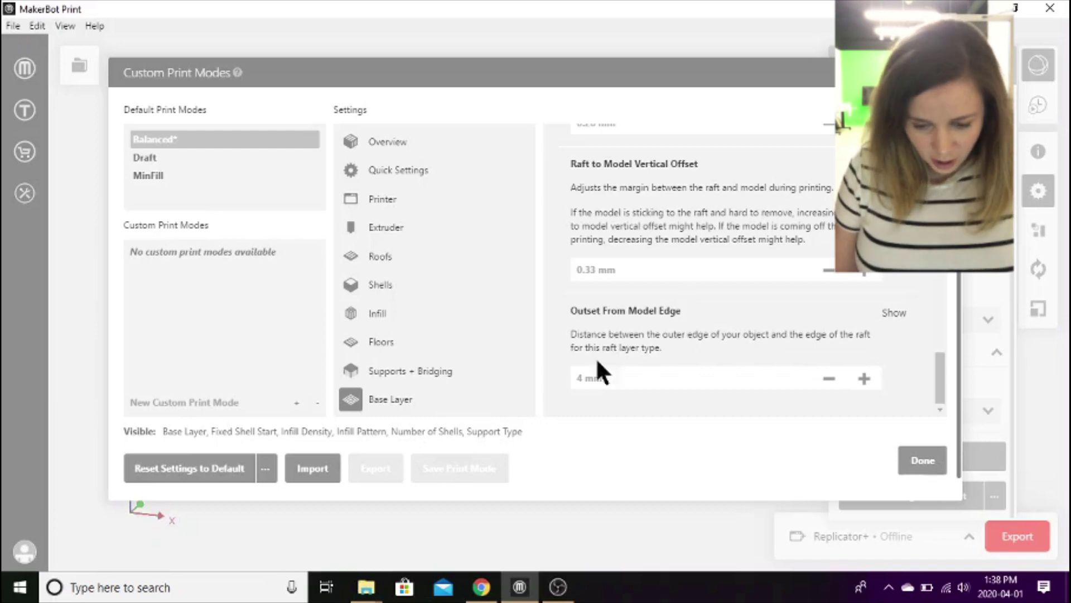
pyautogui.click(592, 376)
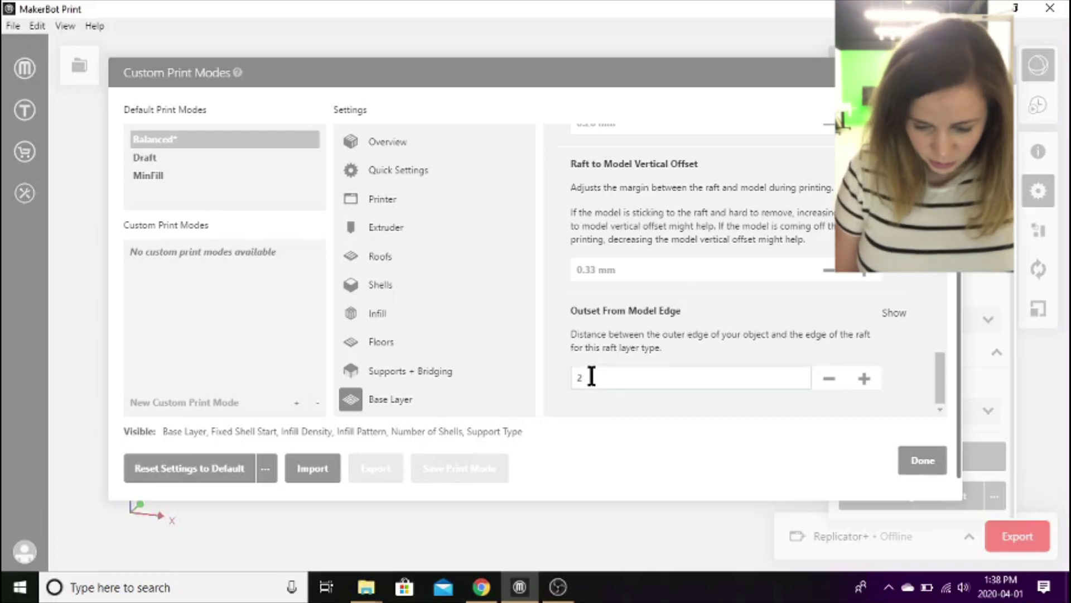
pyautogui.write('2')
pyautogui.press('Return')
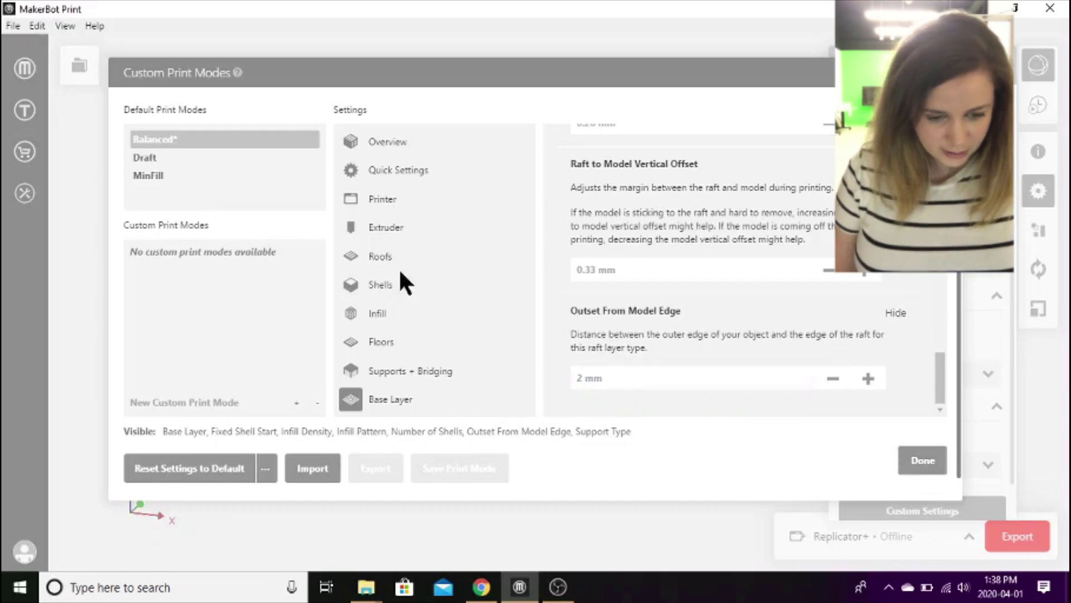
# - Set the Balanced mode's infill density to 10 % and finish the custom print mode settings
pyautogui.click(401, 316)
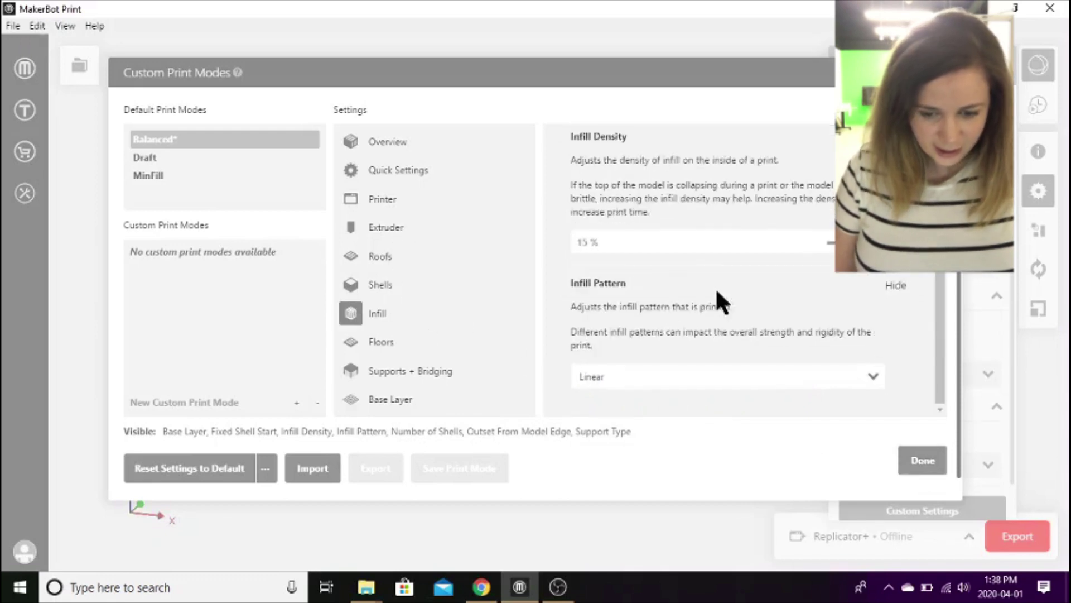
pyautogui.click(588, 242)
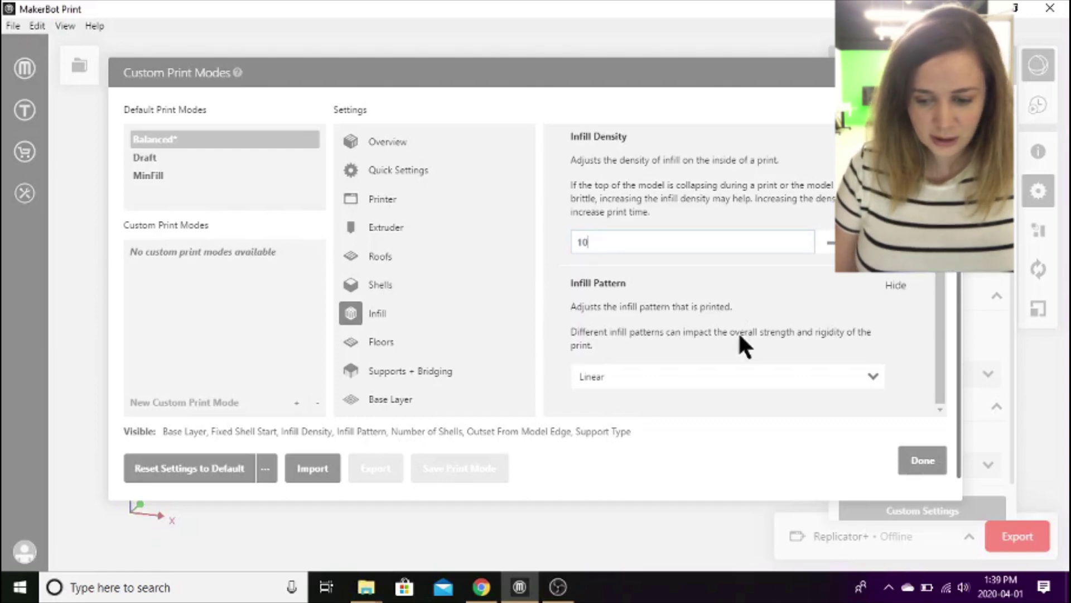
pyautogui.click(928, 466)
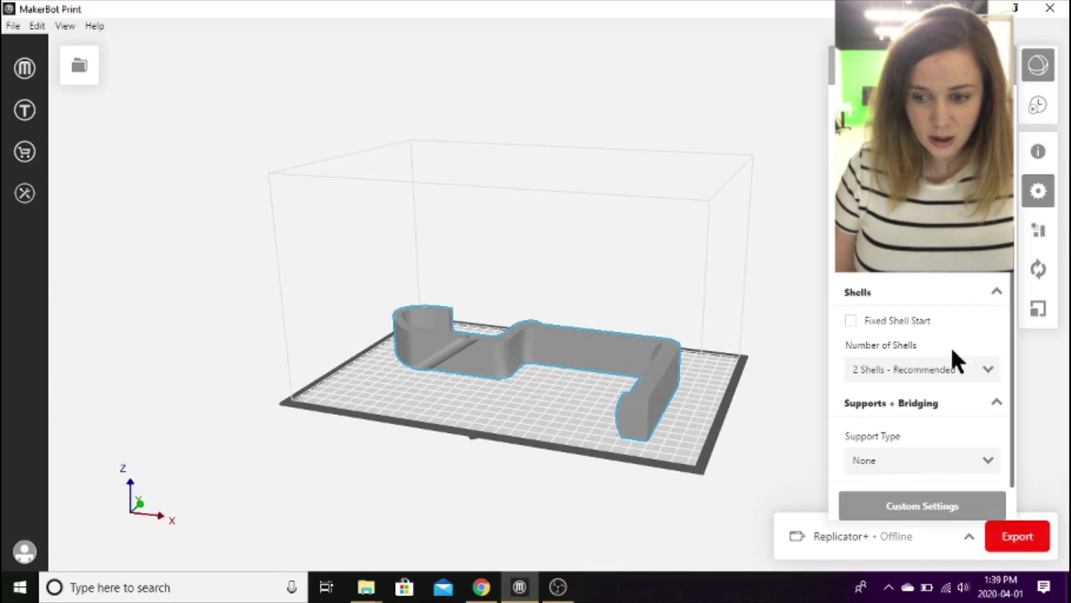
# - Generate the print preview of the spool holder with the changed settings and show all layers up to layer 555
pyautogui.click(1040, 106)
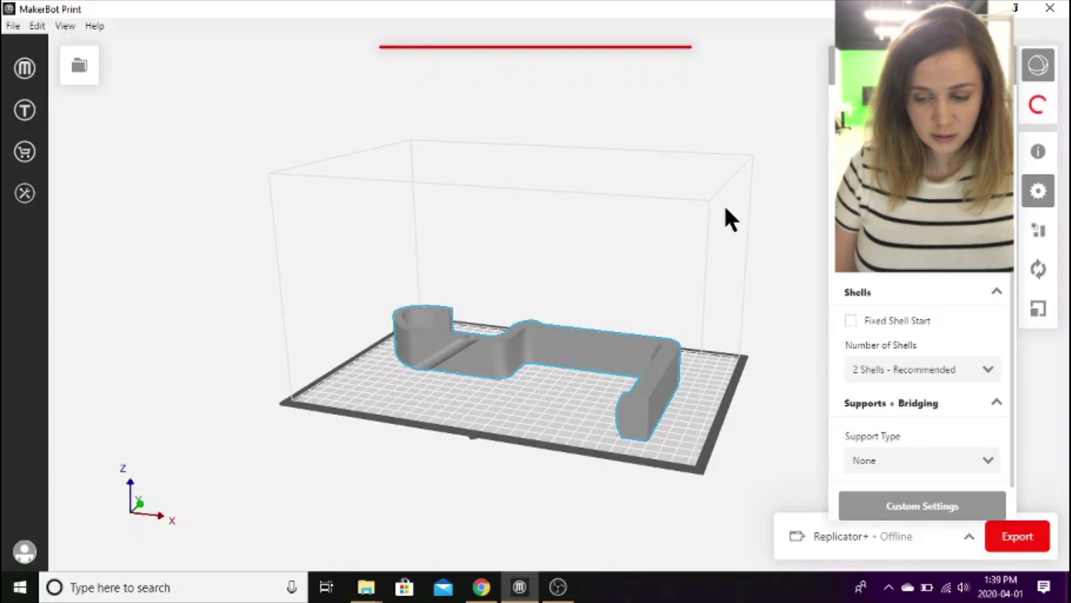
pyautogui.click(1038, 191)
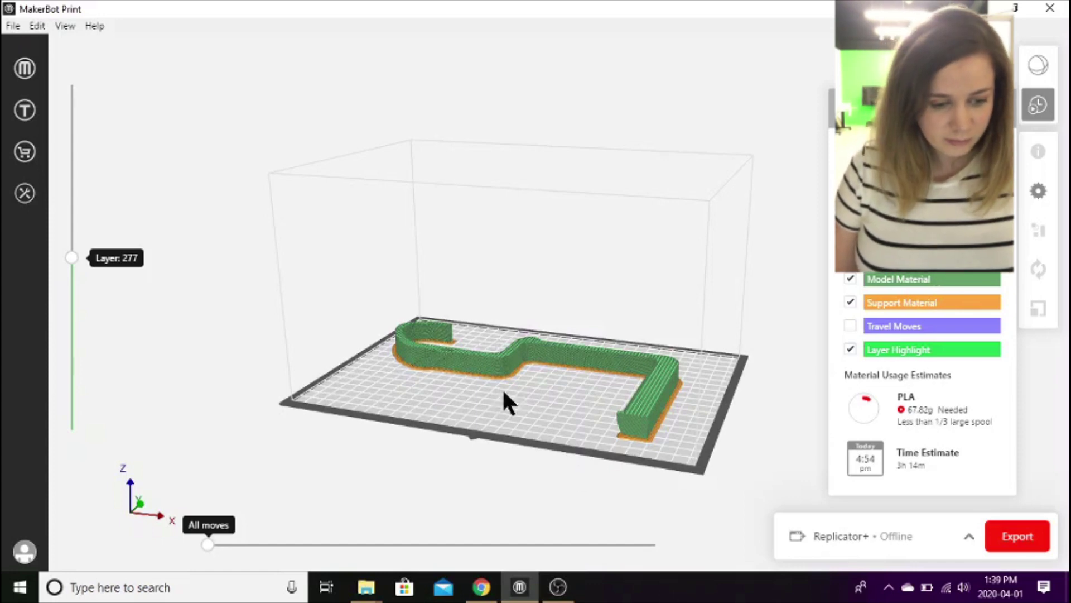
pyautogui.moveTo(73, 256); pyautogui.dragTo(76, 57)
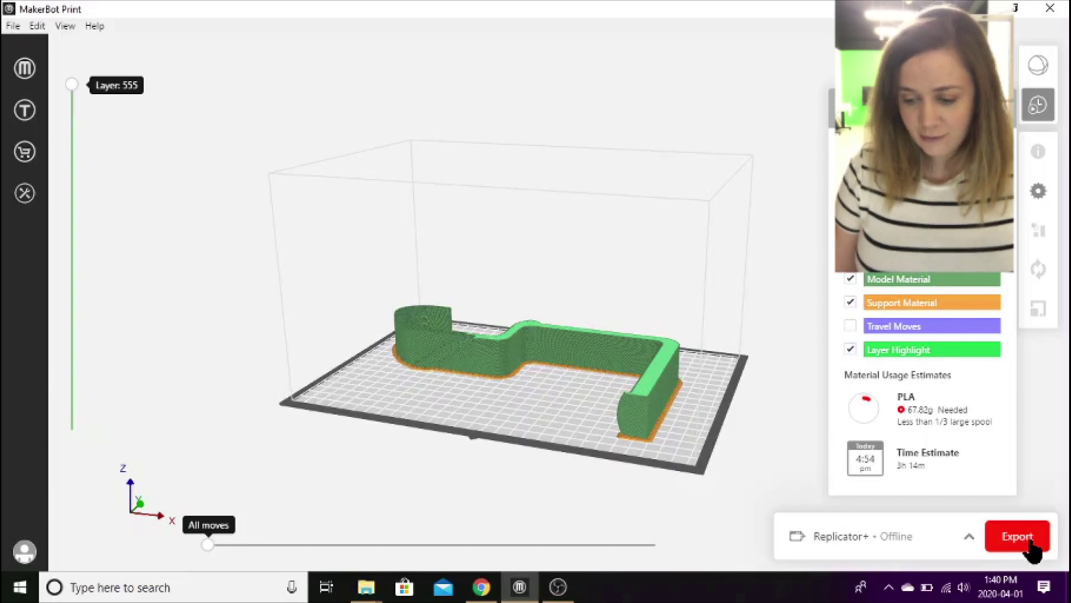
# - Export the sliced spool holder to the Downloads folder as a Makerbot file named "printer arm"
pyautogui.click(1031, 541)
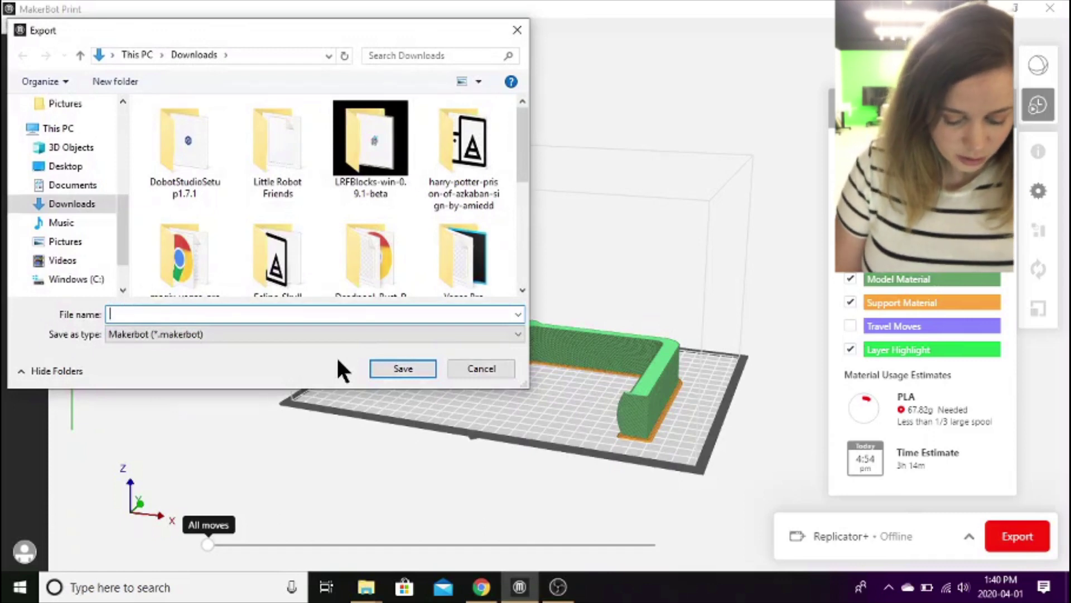
pyautogui.write('printer arm')
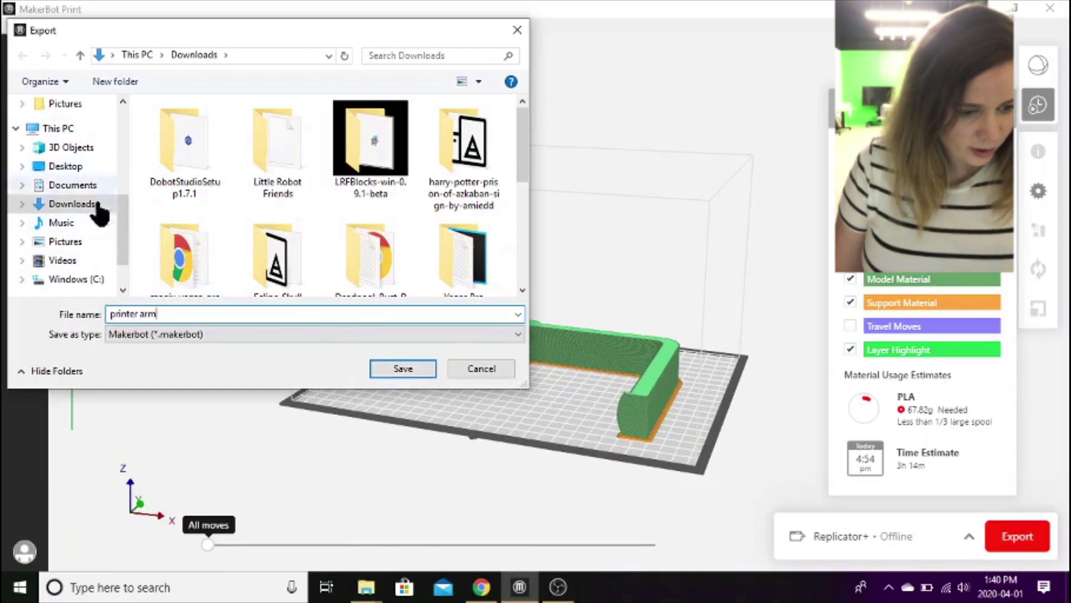
pyautogui.click(410, 372)
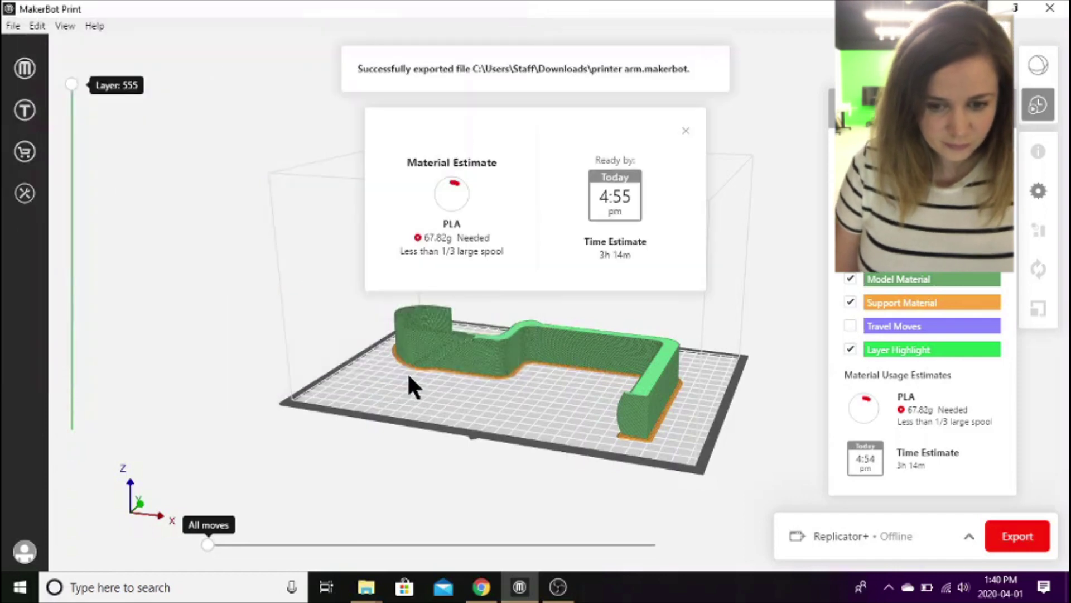